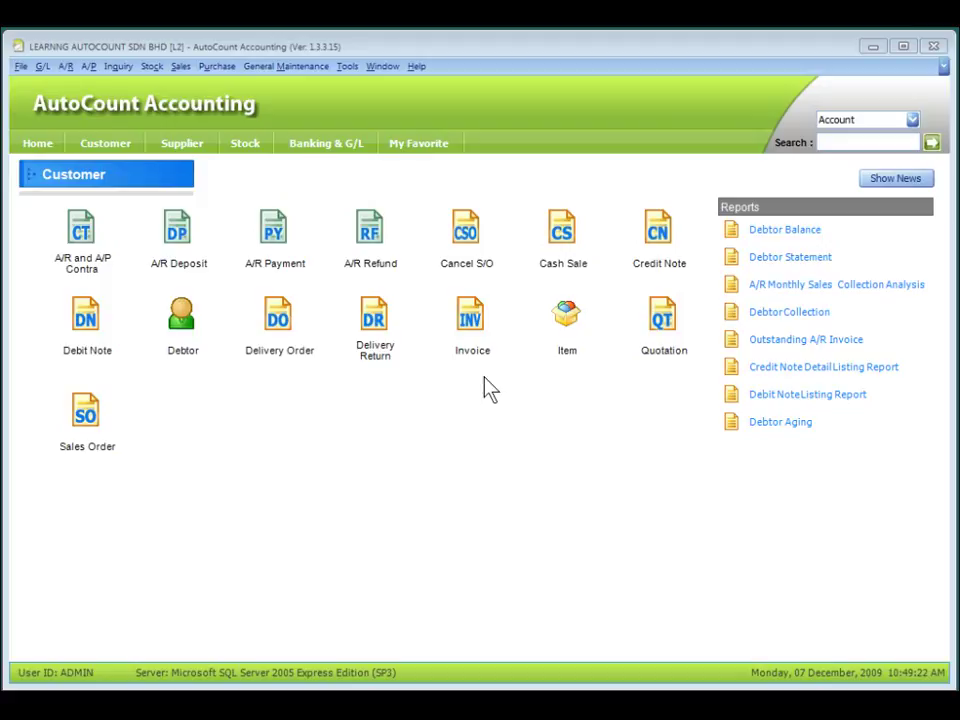
Step: Start a new invoice for debtor 300-B001 BEST PHONE SDN BHD, auto-filling address, Net 30 days term and agent
click(471, 320)
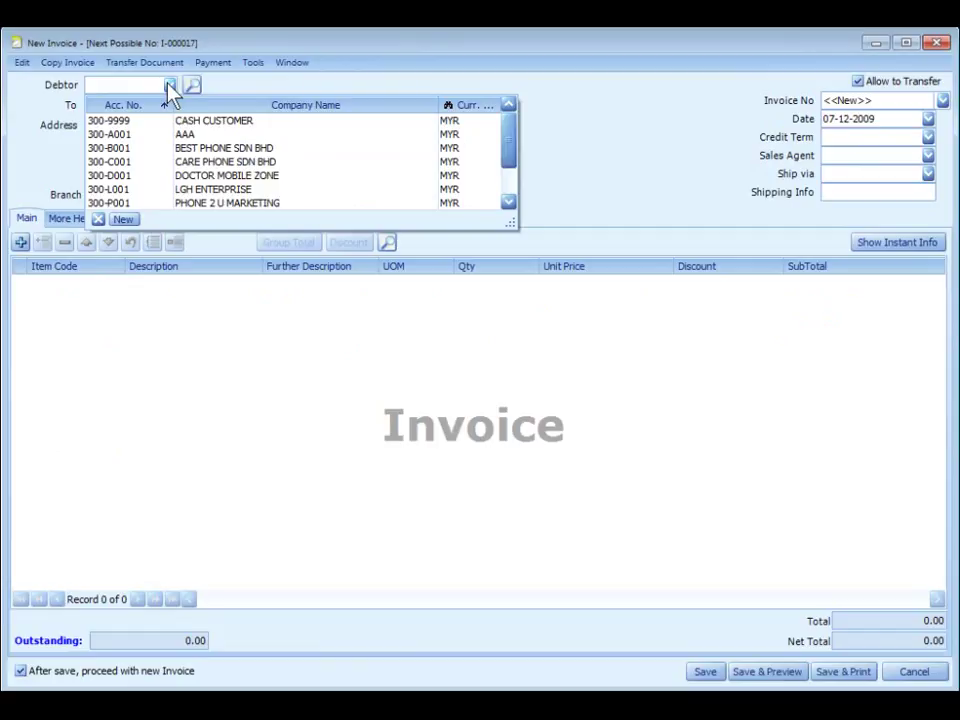
click(181, 149)
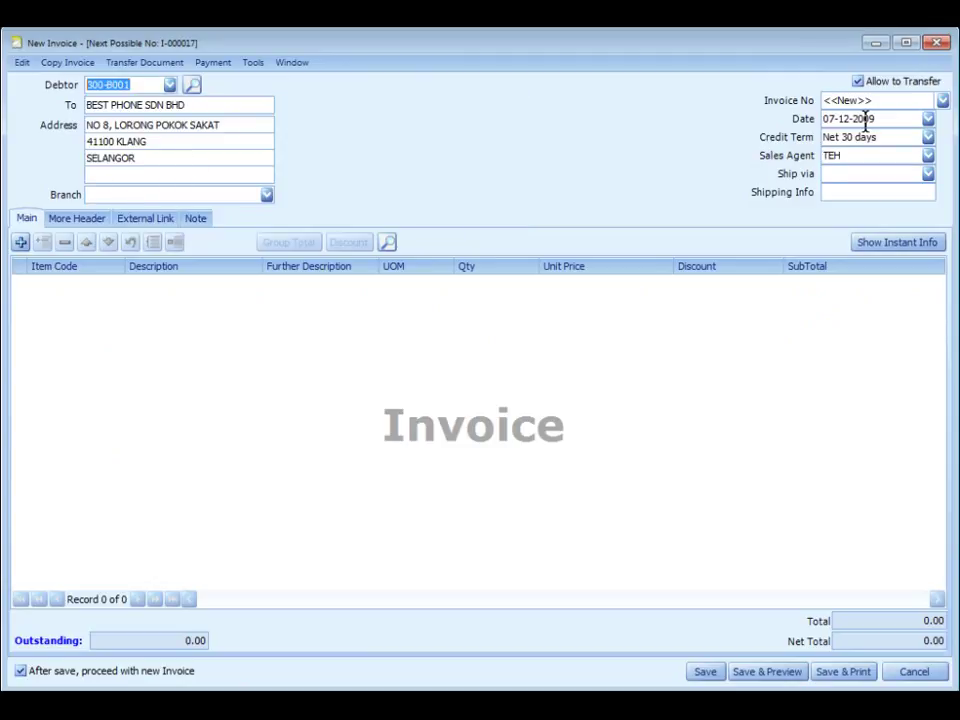
click(882, 100)
click(942, 101)
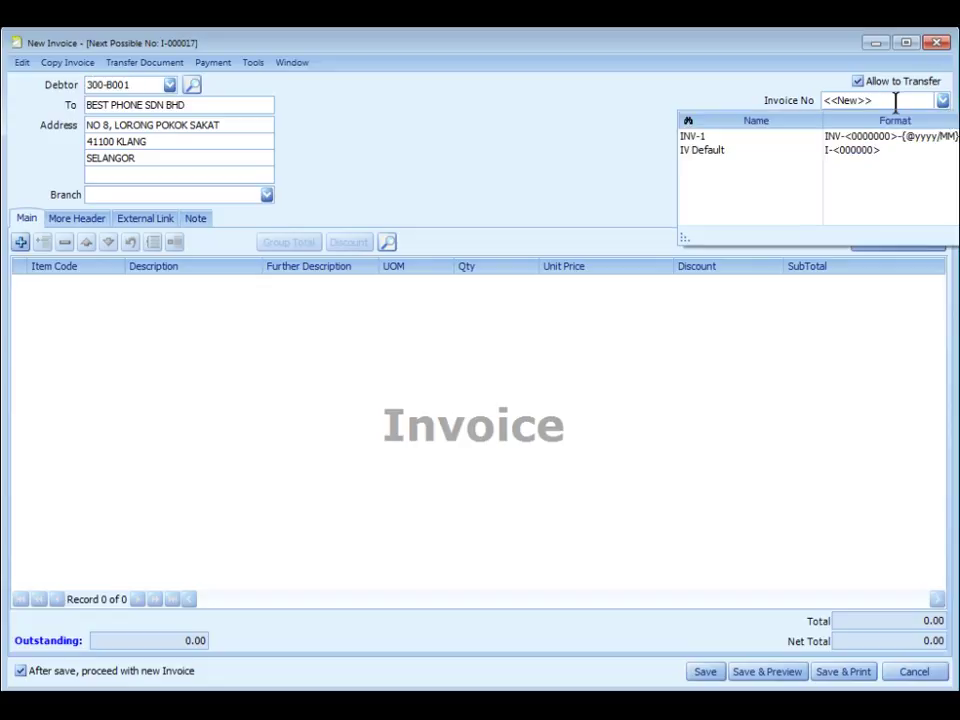
Step: Add invoice lines for ITEM A and MAXIS100
click(895, 101)
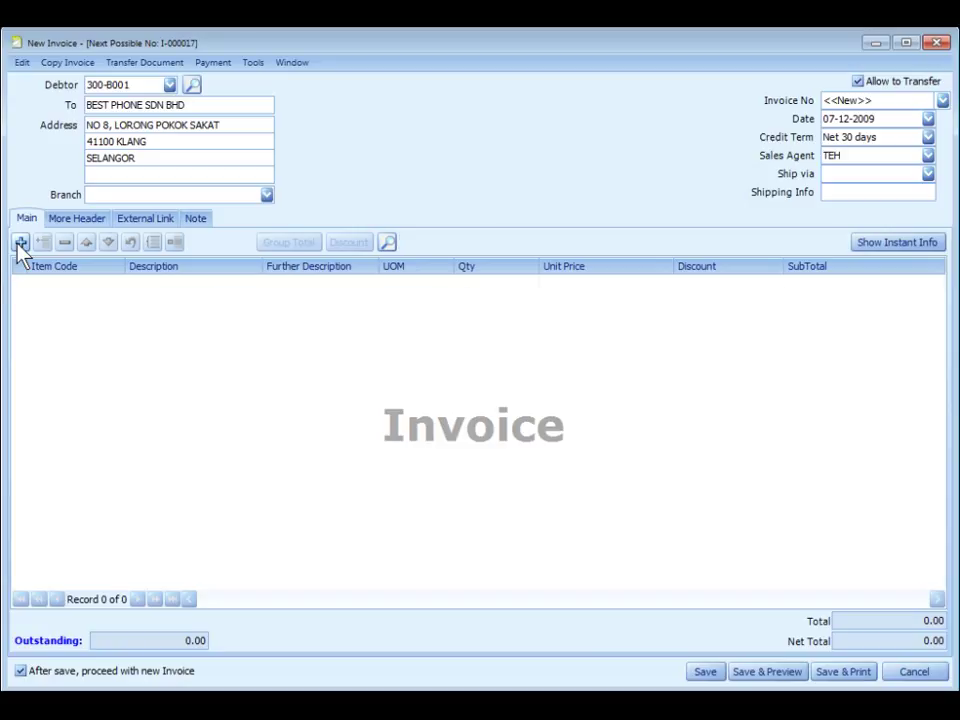
click(20, 243)
click(76, 386)
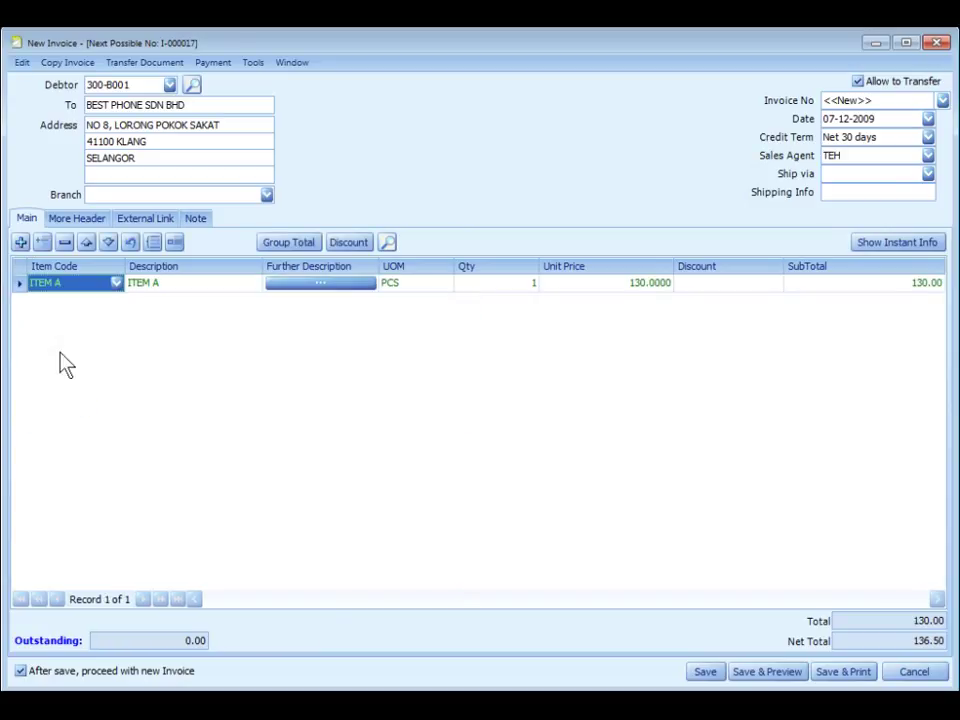
click(20, 242)
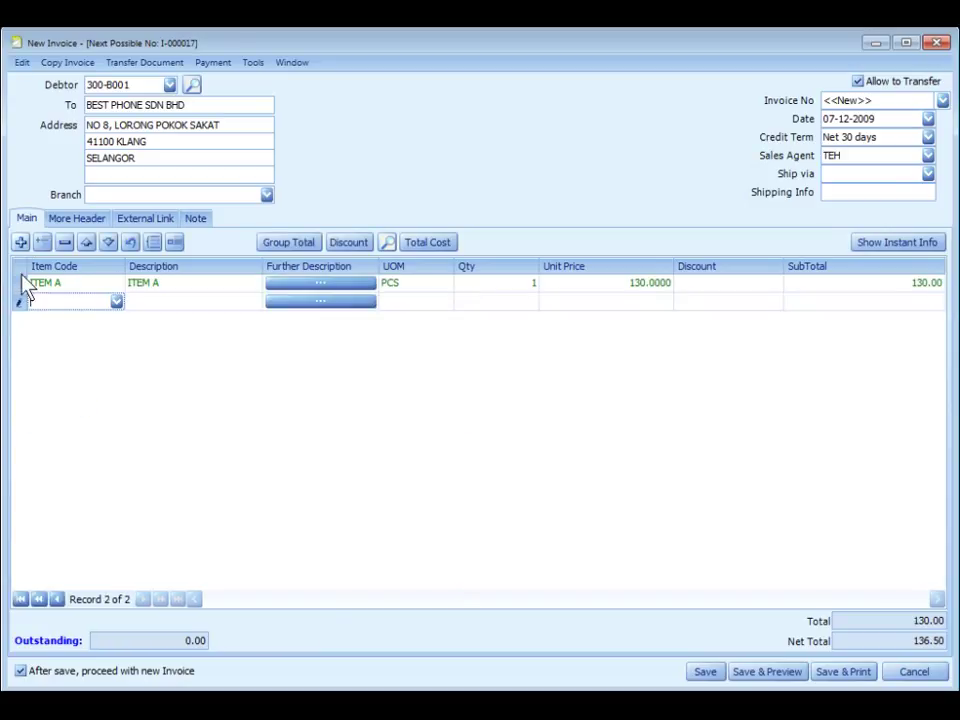
click(116, 302)
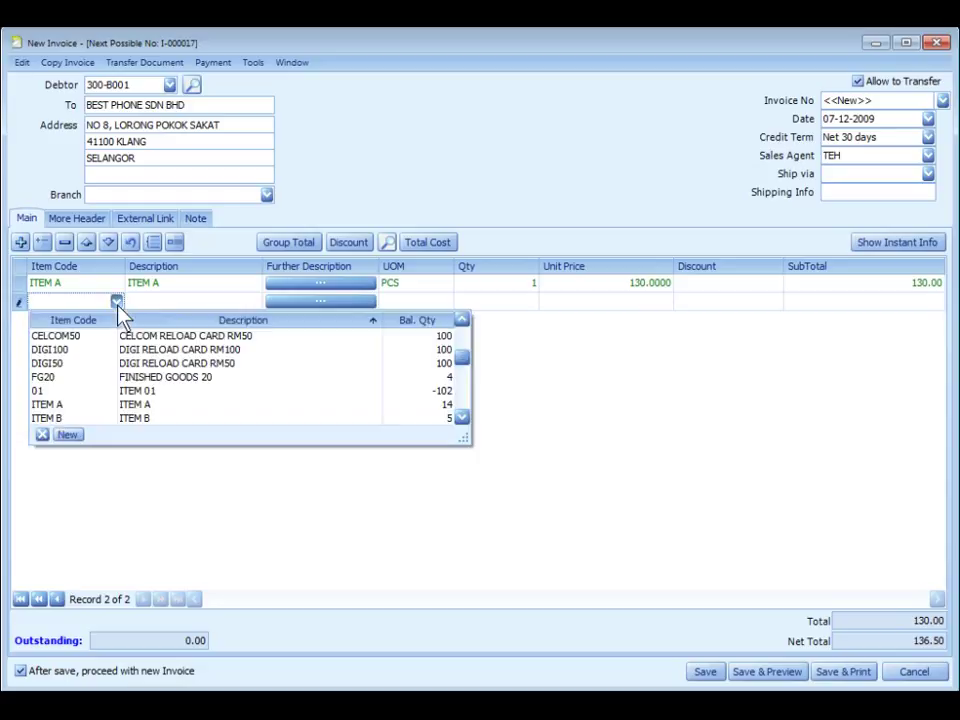
scroll(100, 393, down, 2)
click(95, 380)
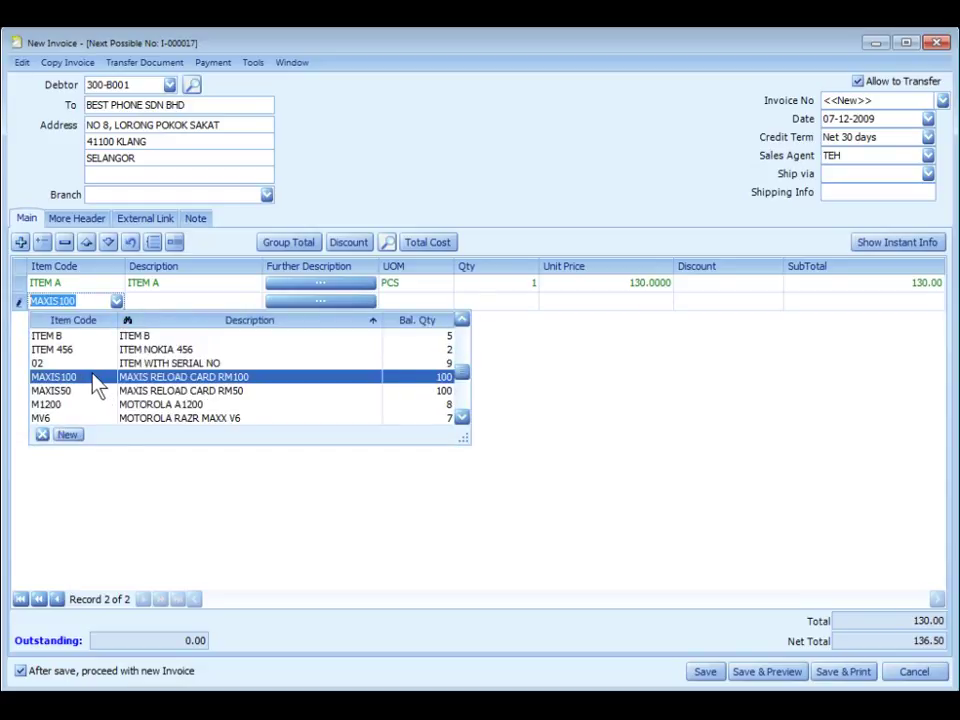
Step: Add M1200 and SAMSUNG SGH-E570 (S570) as the third and fourth lines
click(20, 243)
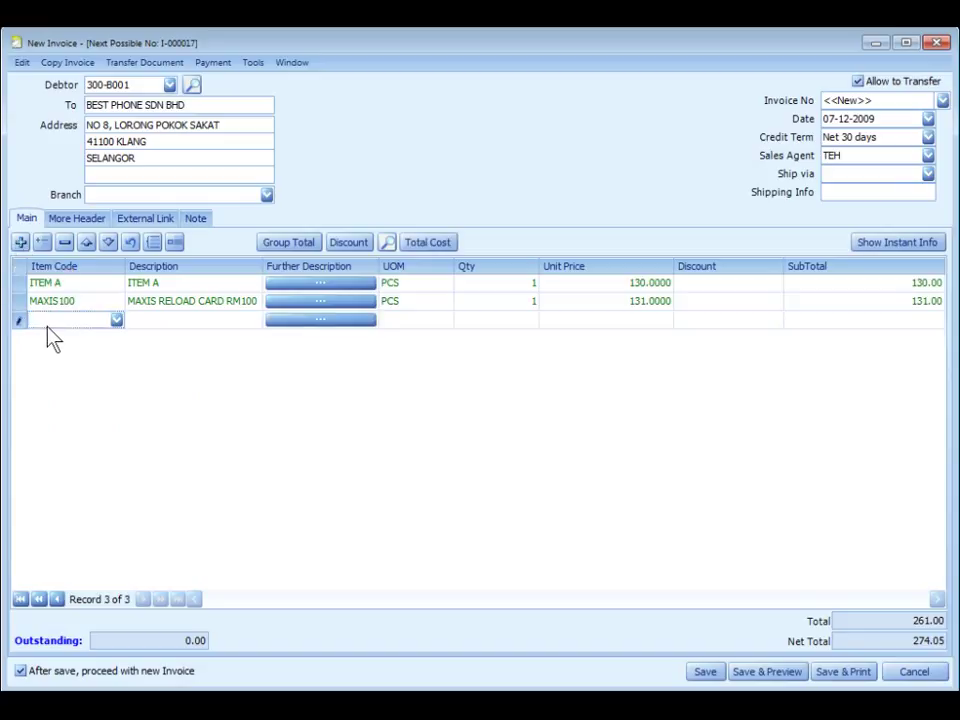
text(M1200)
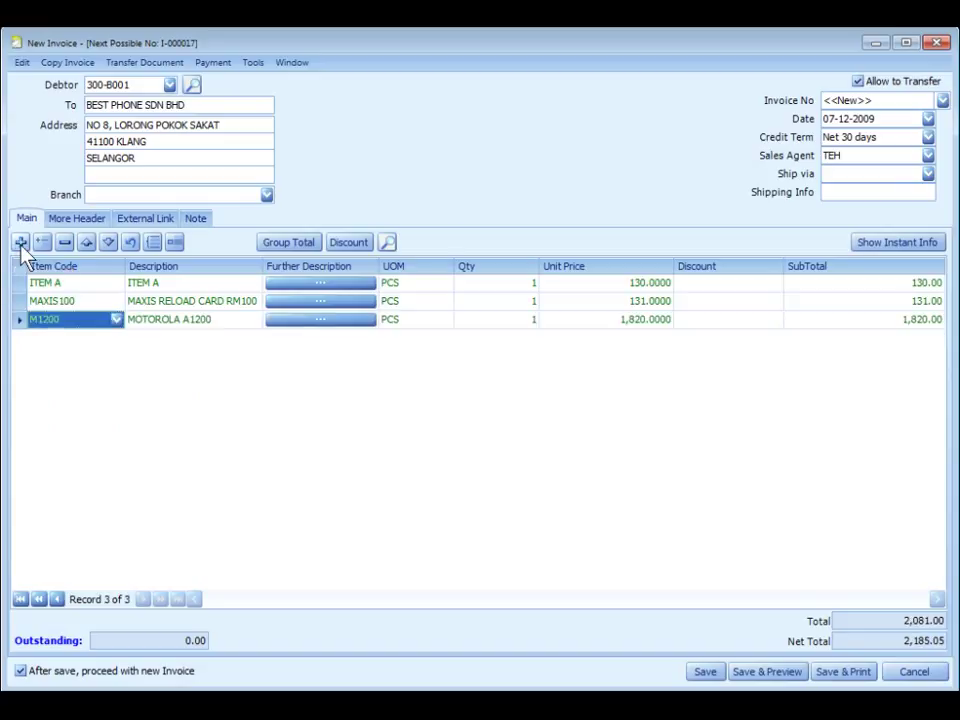
click(20, 243)
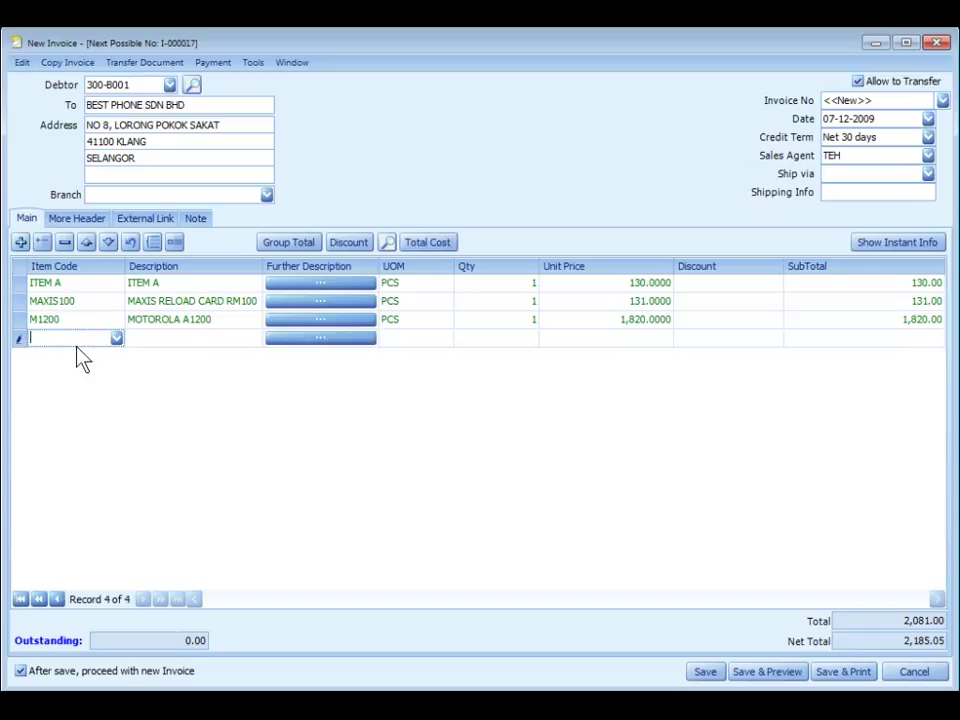
key(F4)
key(Escape)
key(F4)
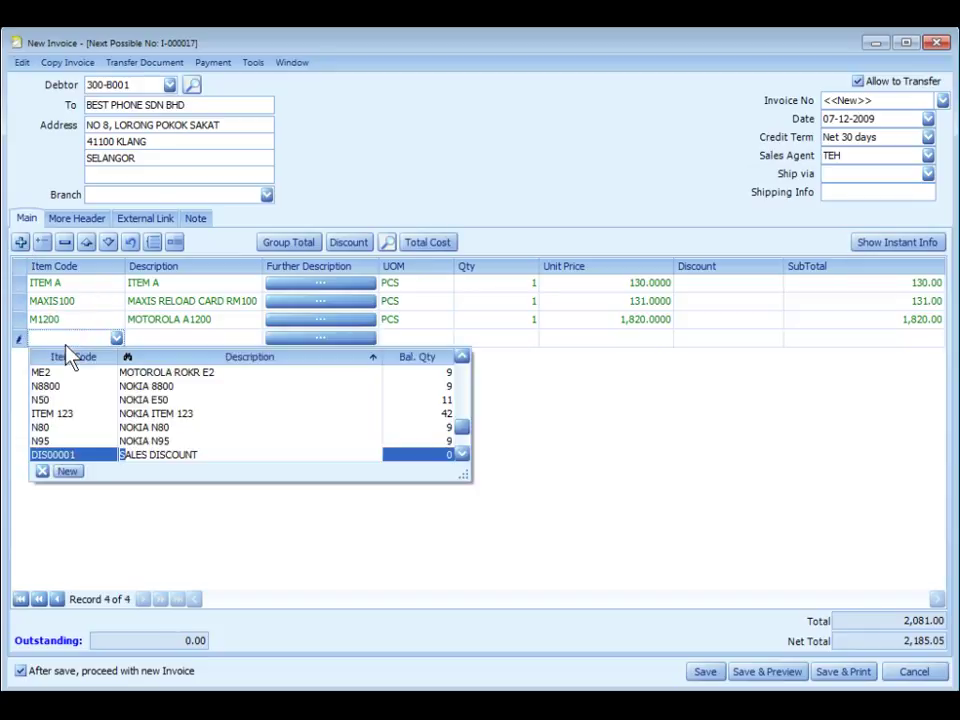
text(SAM)
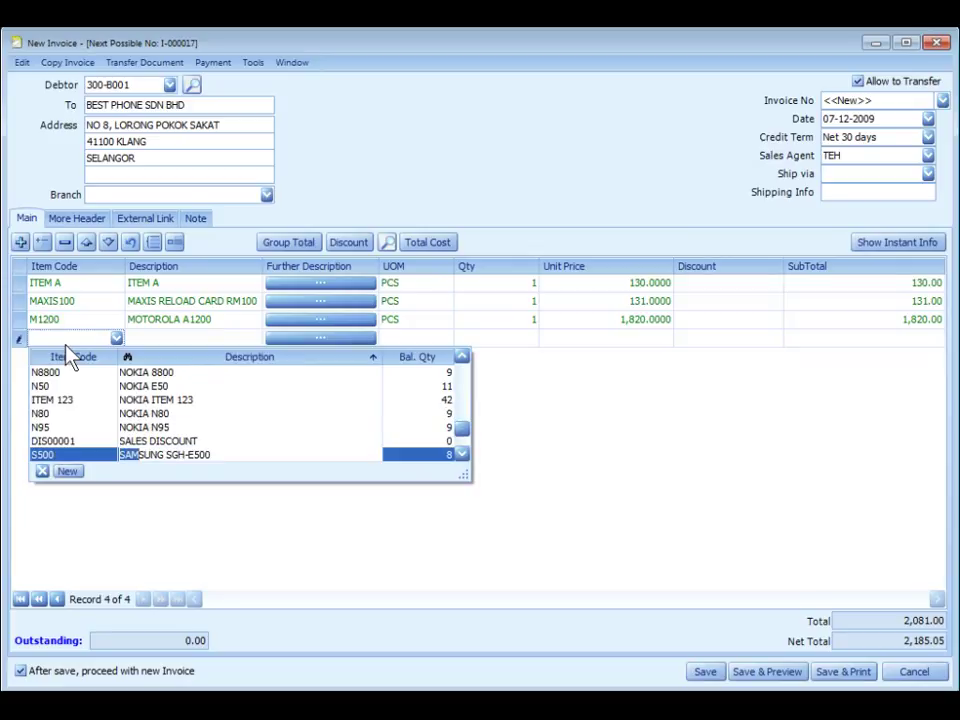
key(Down)
key(Return)
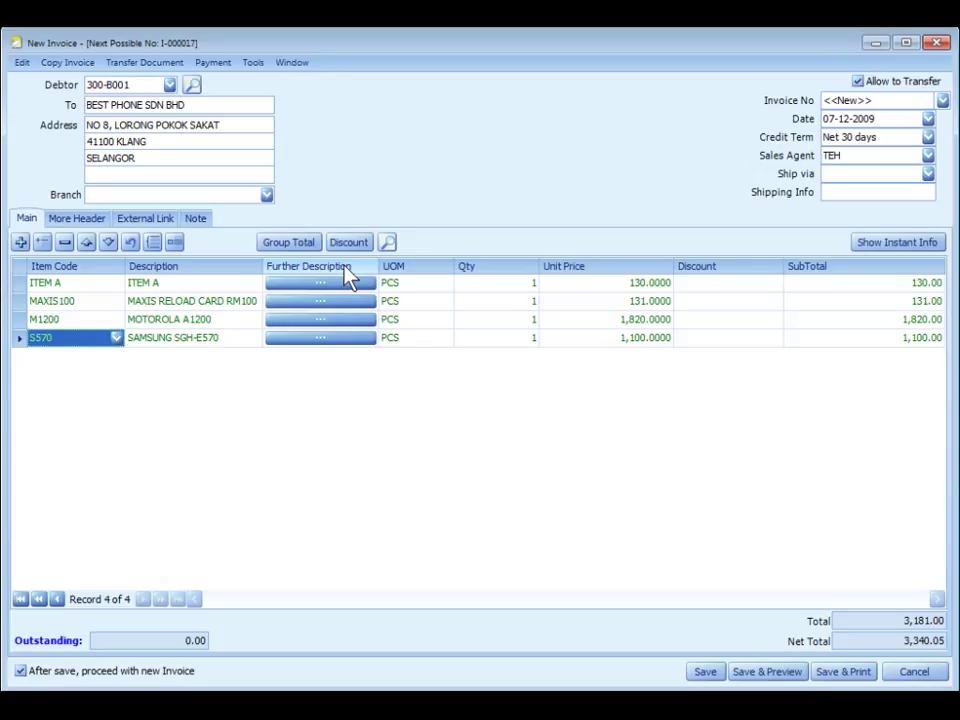
Step: Step through the first line's quantity, unit price and discount cells
click(518, 284)
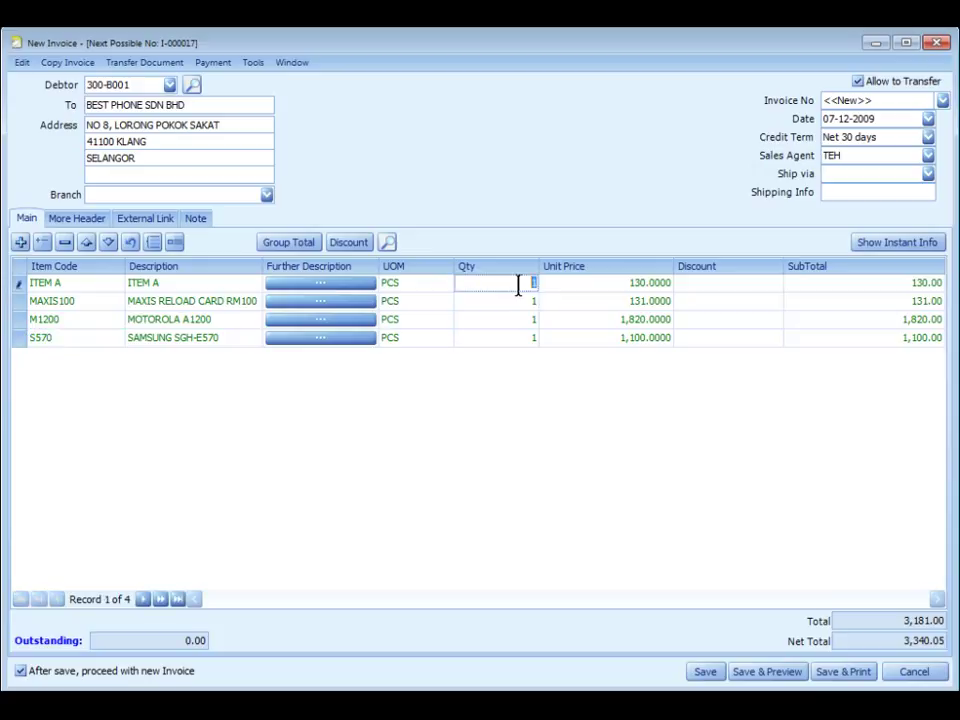
click(600, 283)
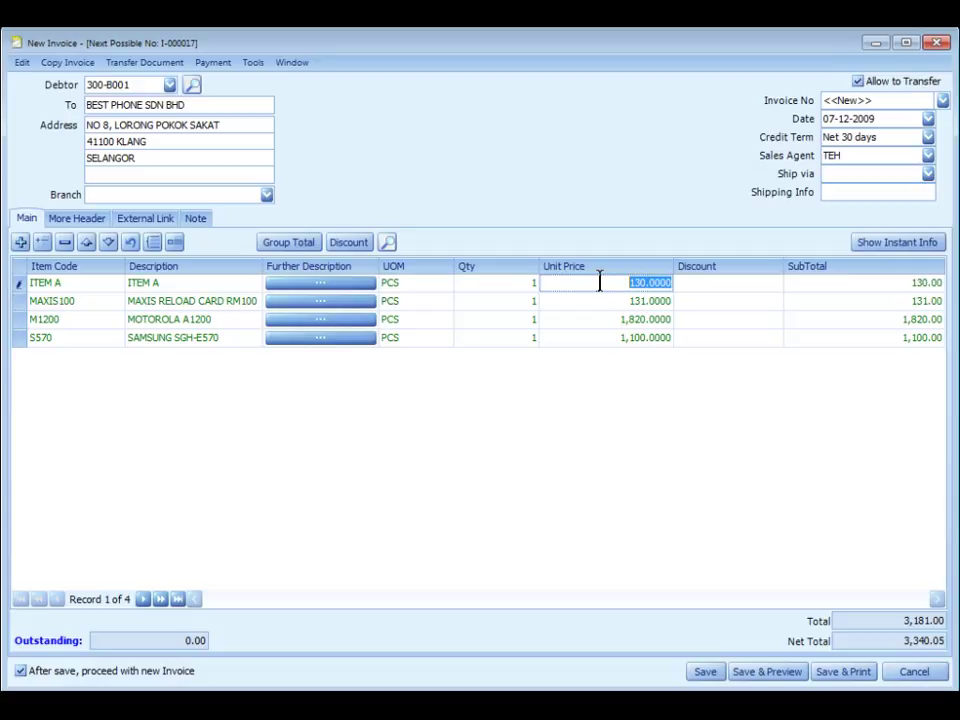
click(713, 283)
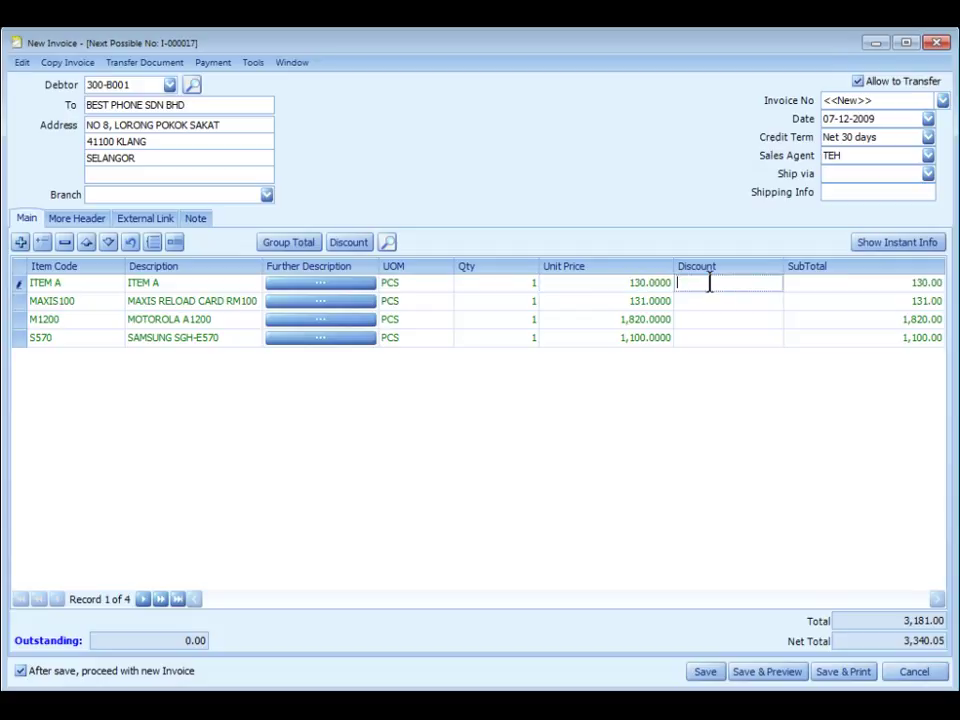
Step: Insert and remove a blank row, then move the M1200 line to first place above ITEM A
click(816, 284)
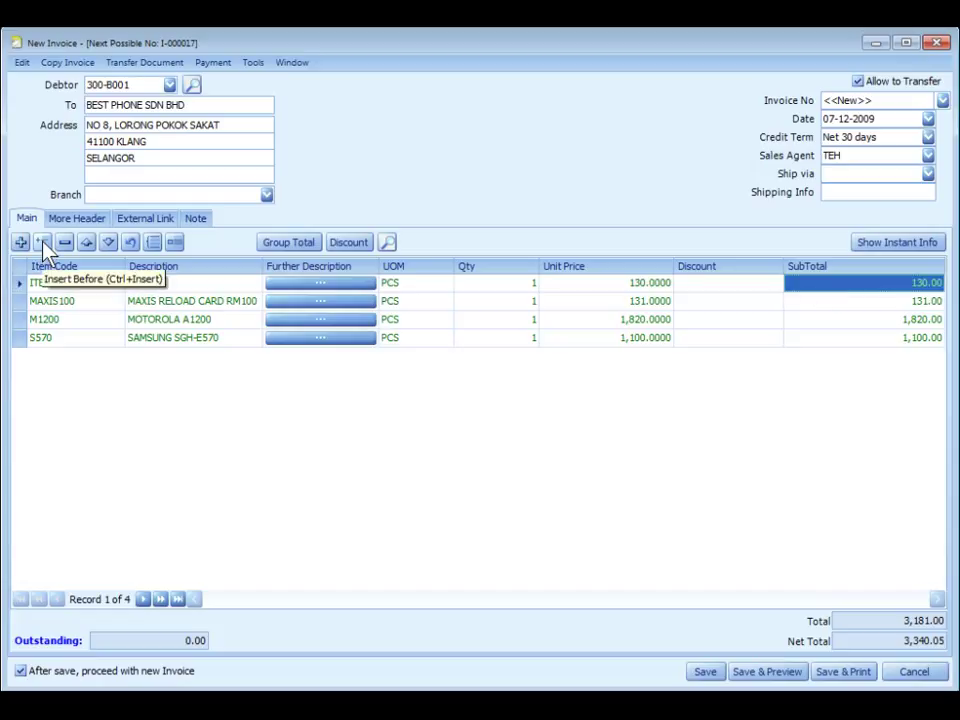
click(47, 320)
drag(47, 320, 76, 339)
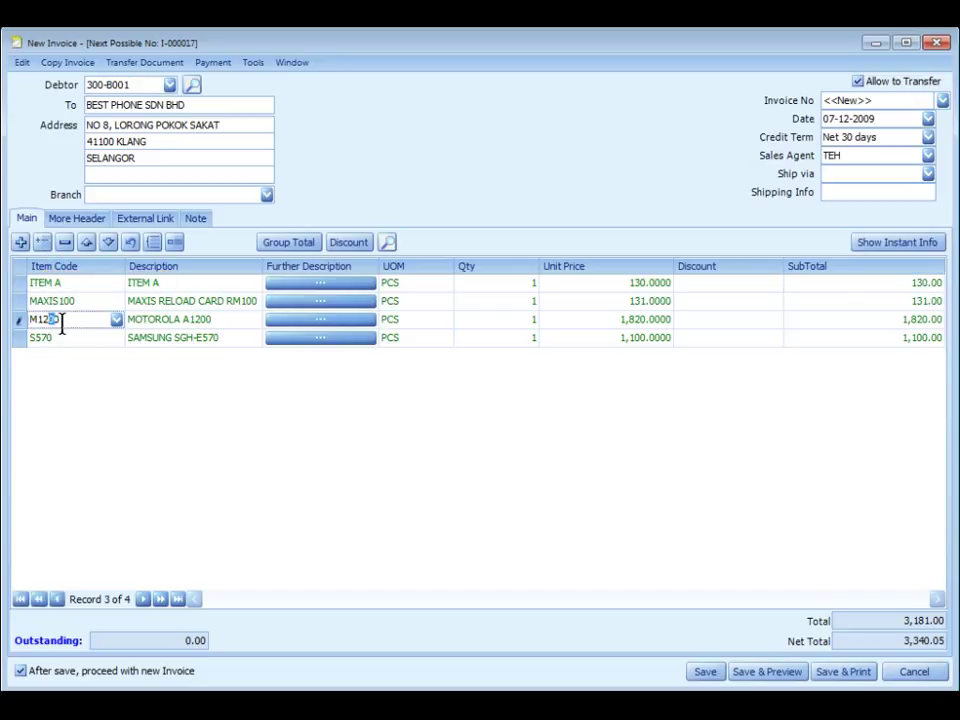
click(43, 244)
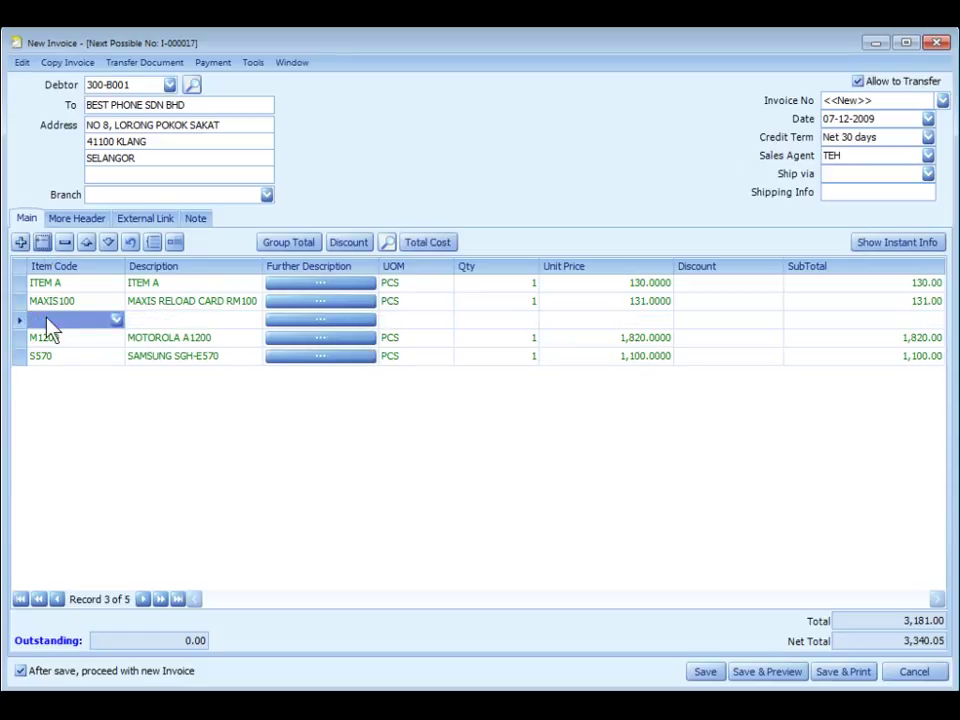
click(64, 244)
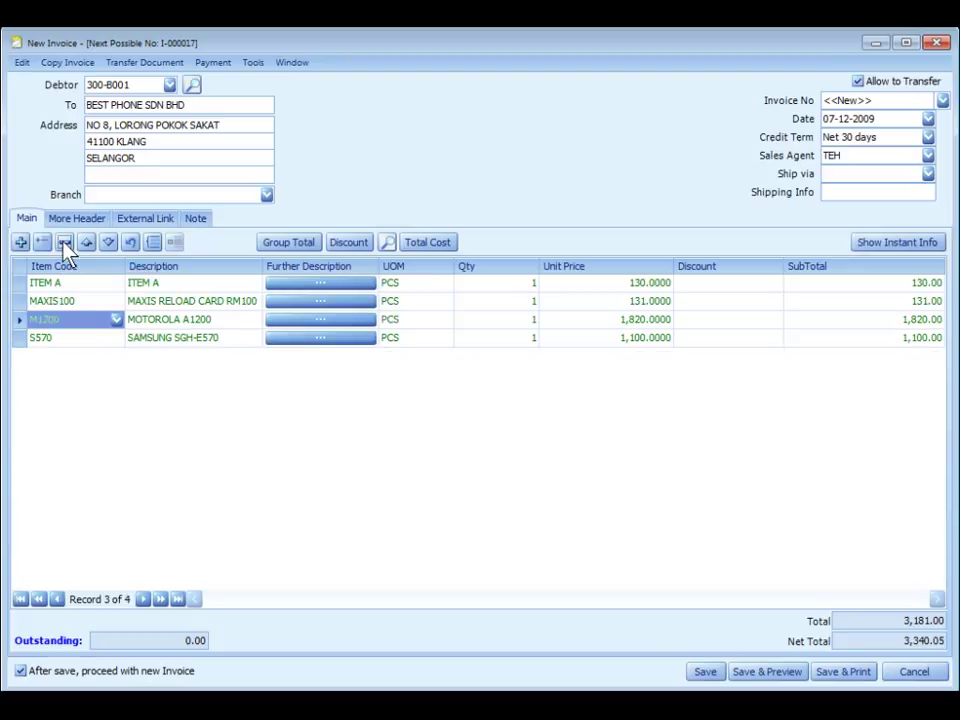
click(87, 244)
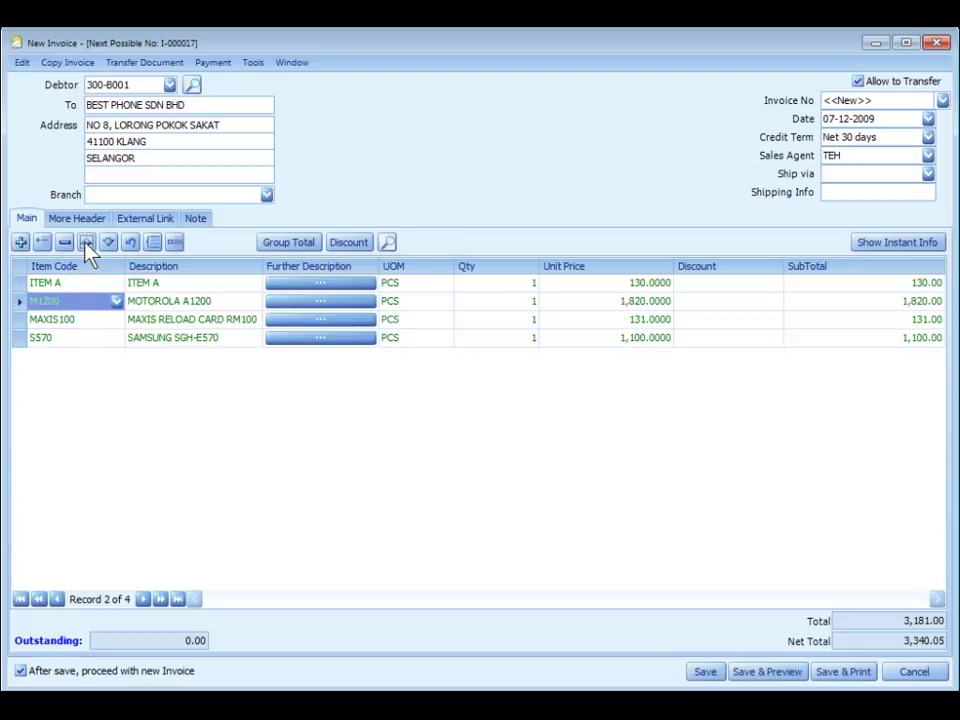
click(87, 244)
click(107, 244)
click(132, 246)
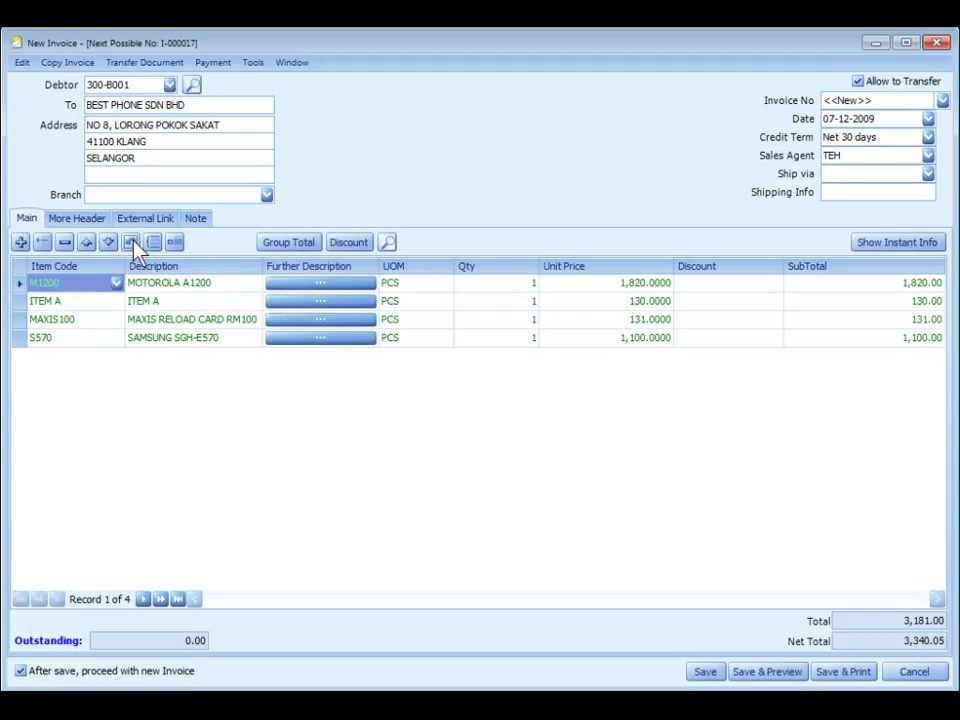
ctrl+click(70, 330)
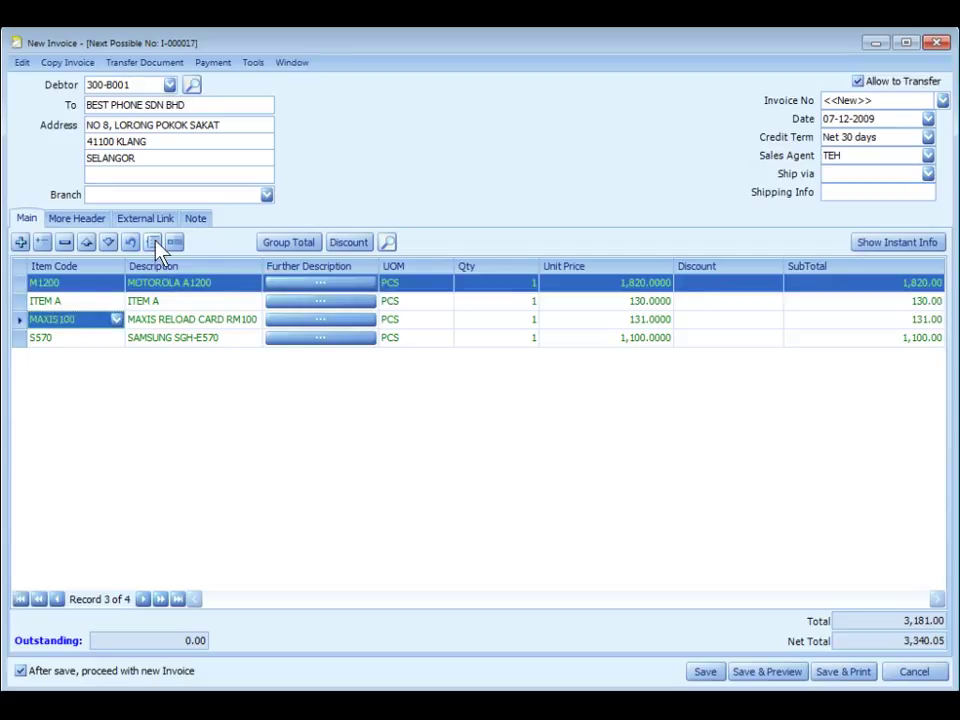
Step: Select all four lines and use Range Set to make every quantity 4
click(154, 244)
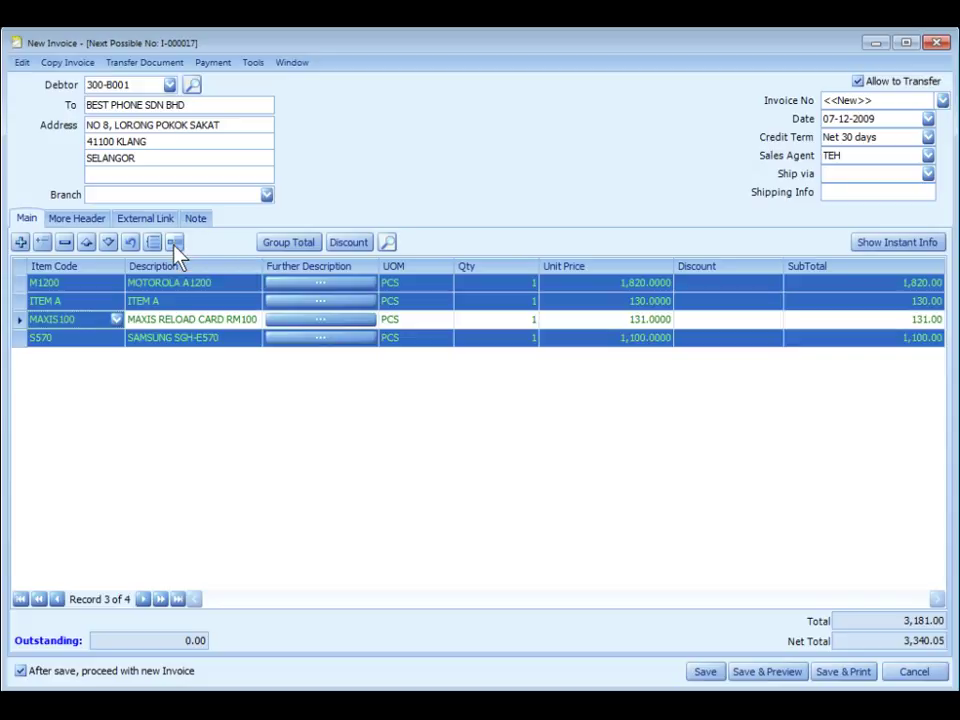
click(174, 243)
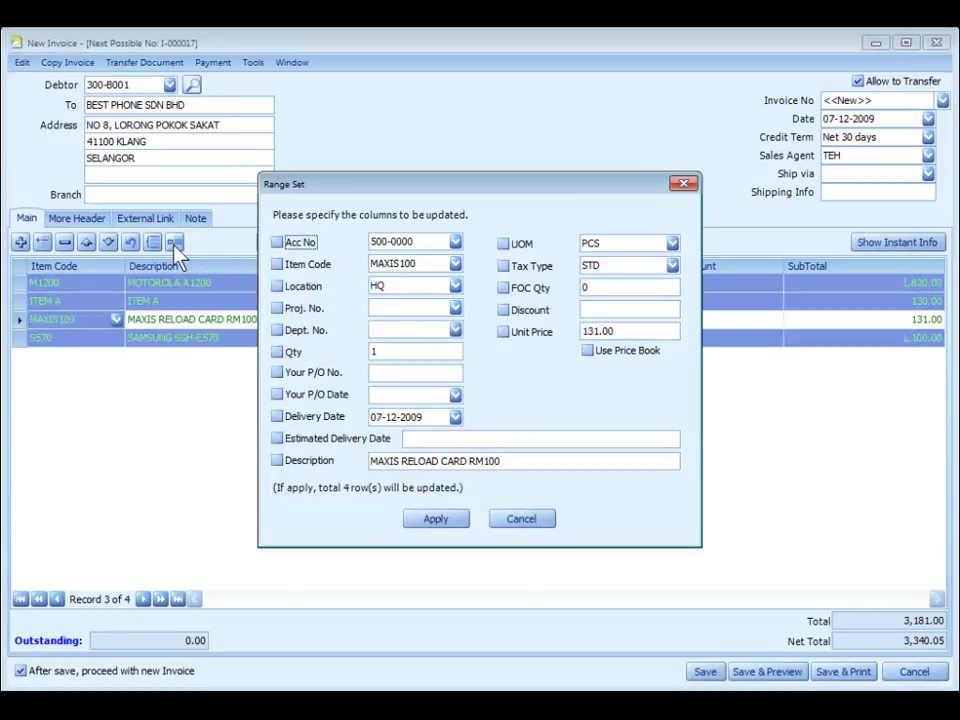
click(279, 353)
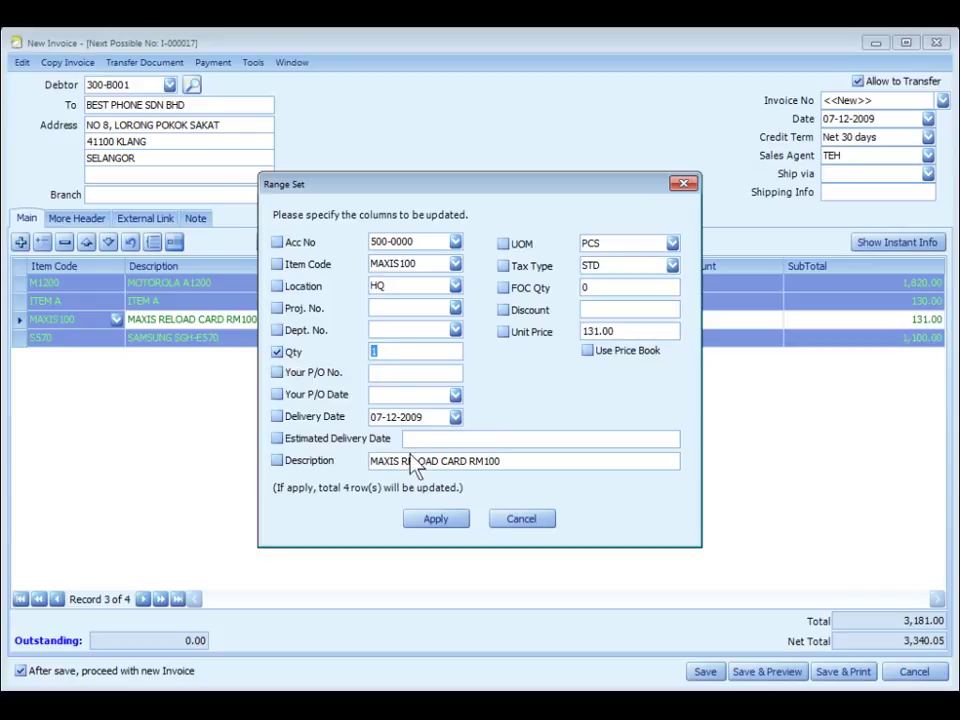
text(4)
click(436, 518)
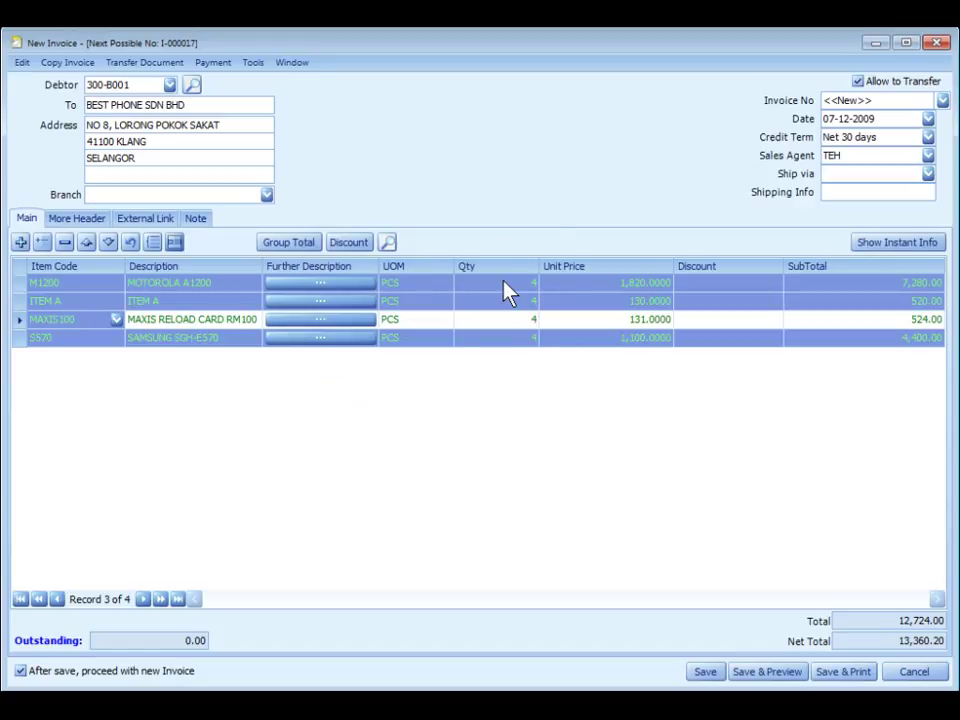
key(Up)
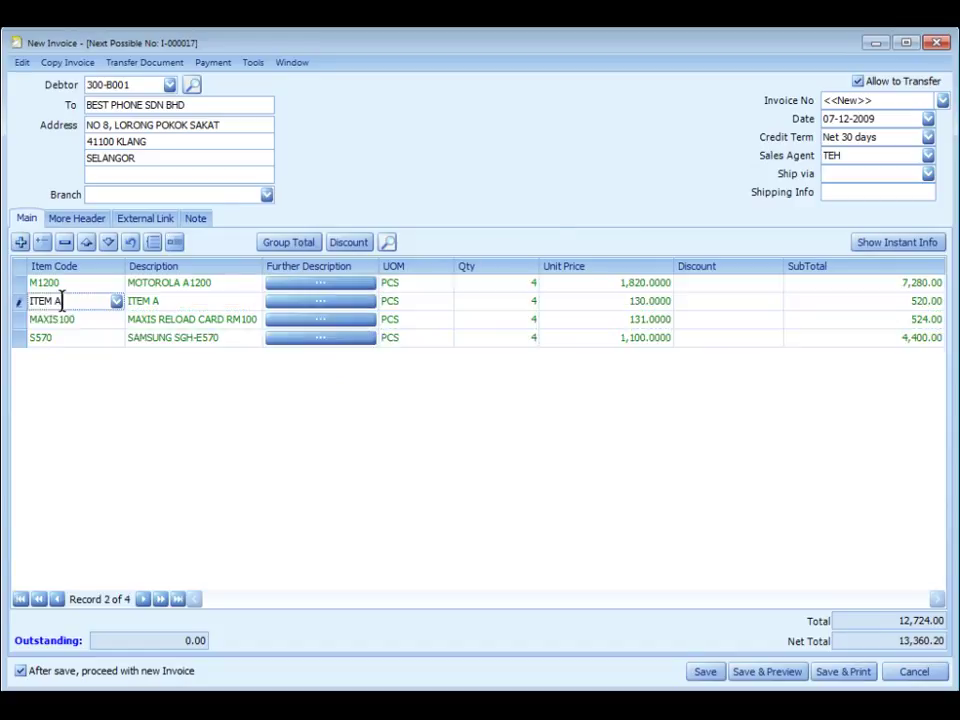
click(884, 244)
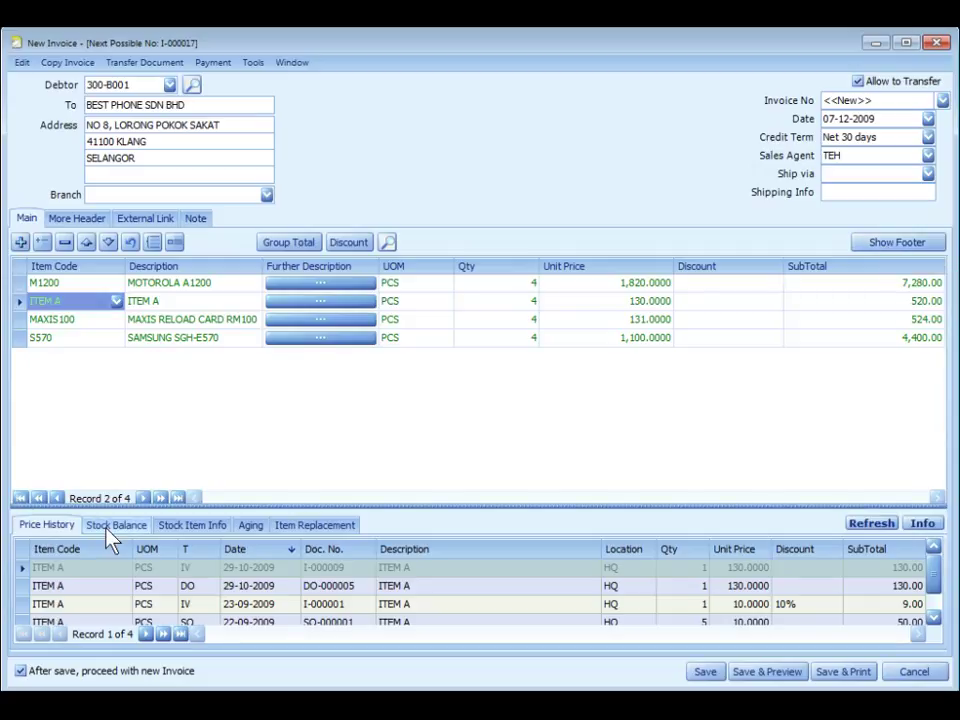
click(250, 525)
drag(398, 504, 396, 439)
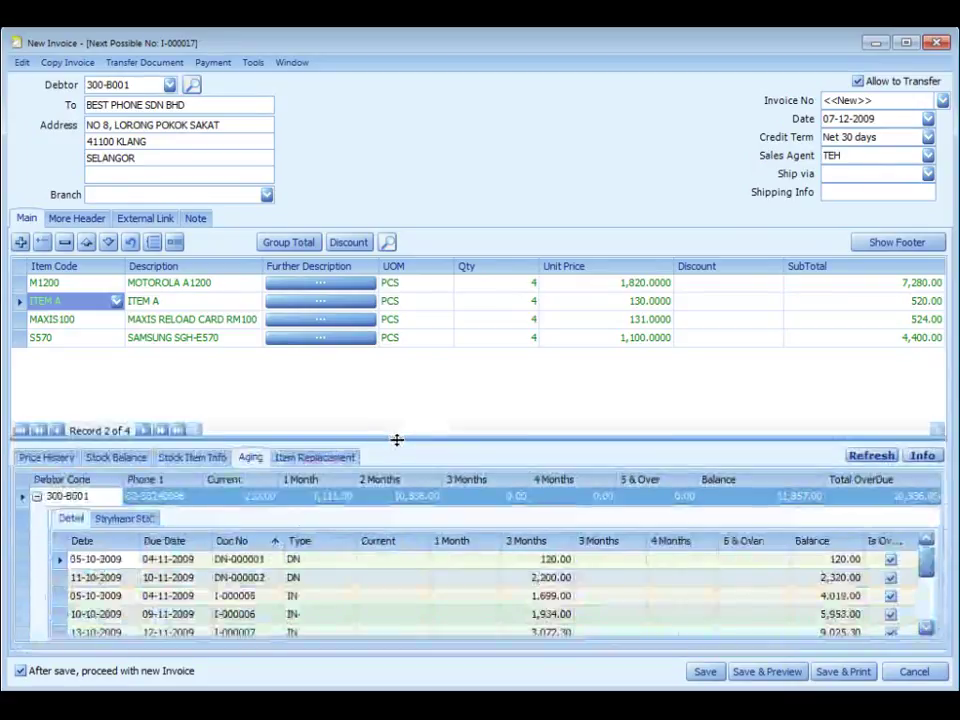
click(313, 462)
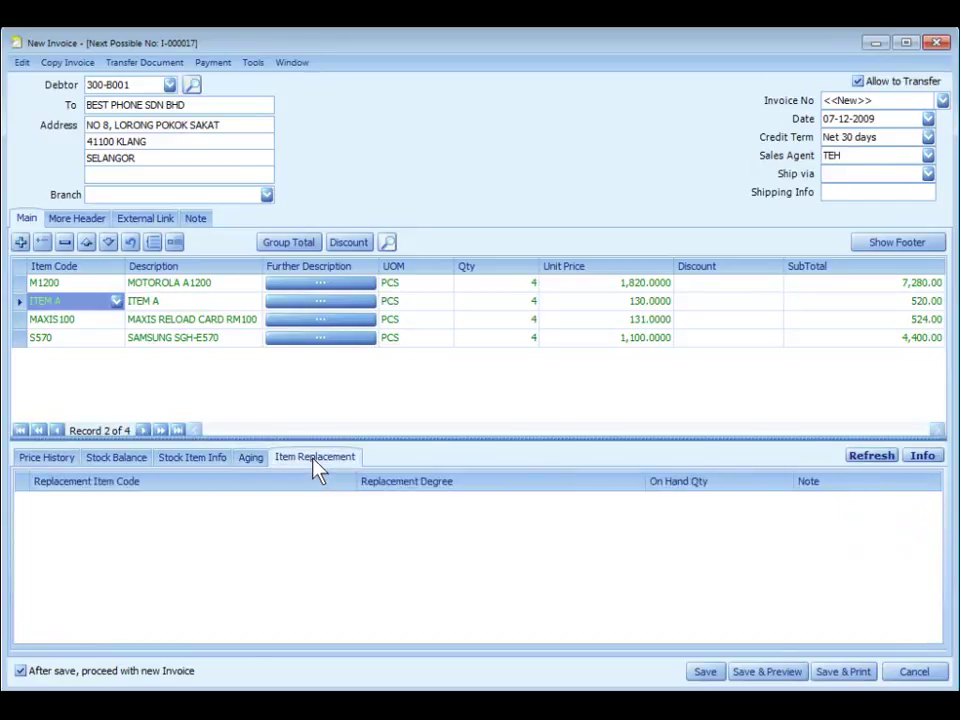
click(884, 248)
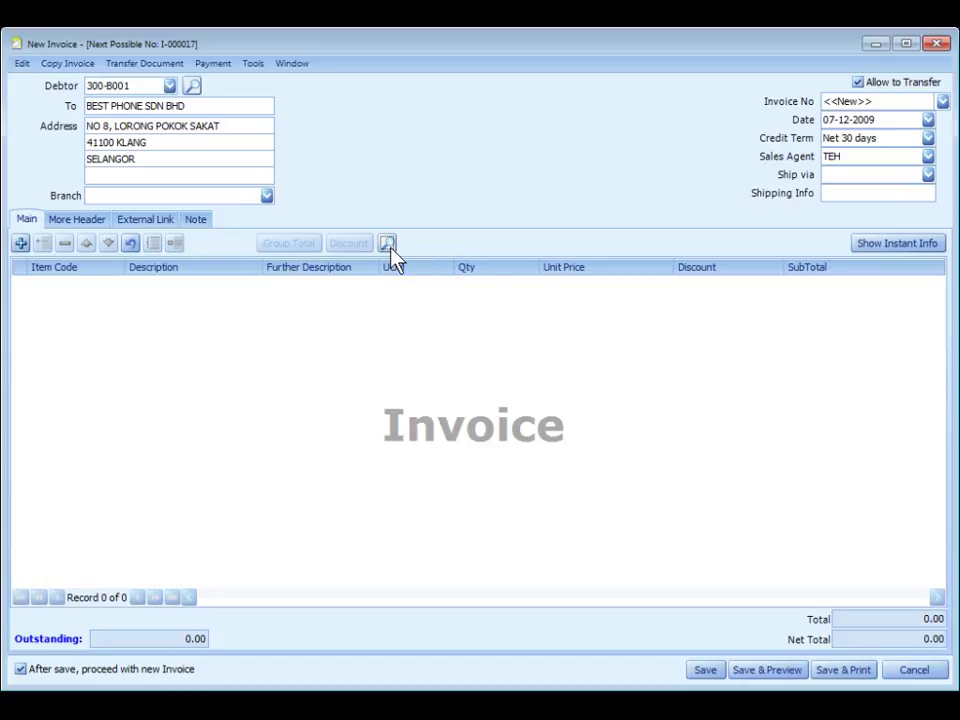
Step: List all stock items, tick DIGI100, FG20 and ITEM A, then close the search without adding lines
click(387, 244)
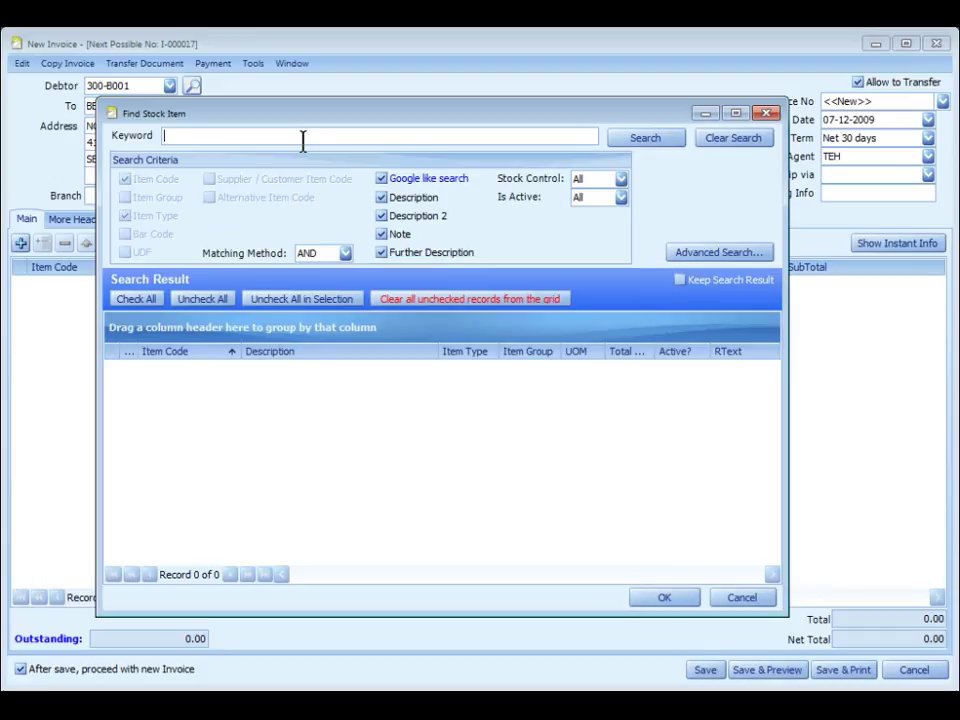
click(650, 140)
scroll(285, 420, down, 5)
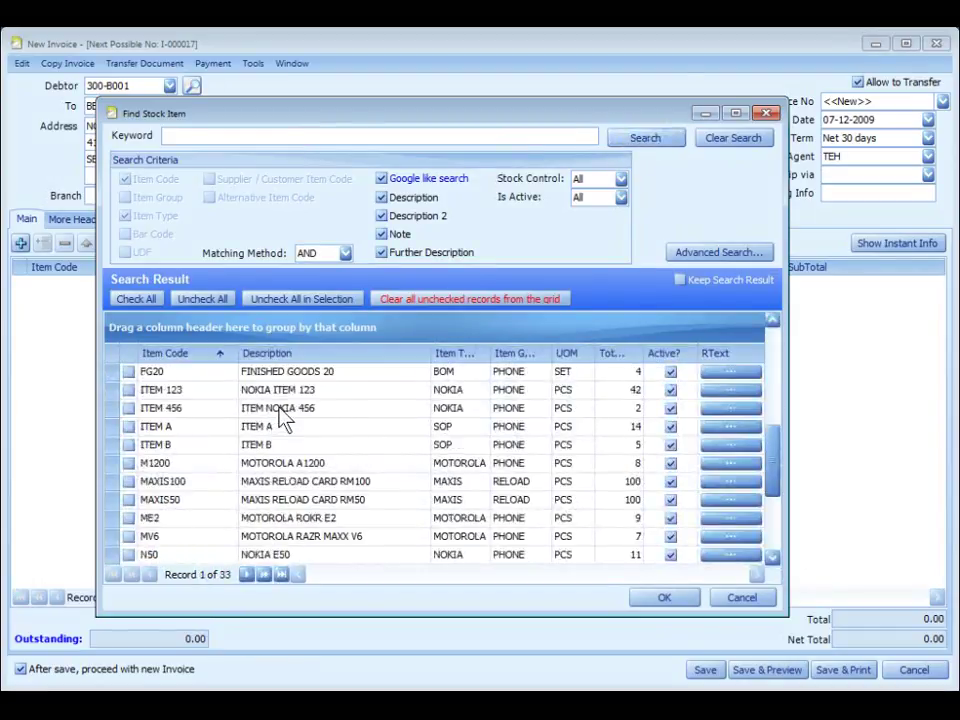
scroll(279, 416, up, 2)
click(128, 426)
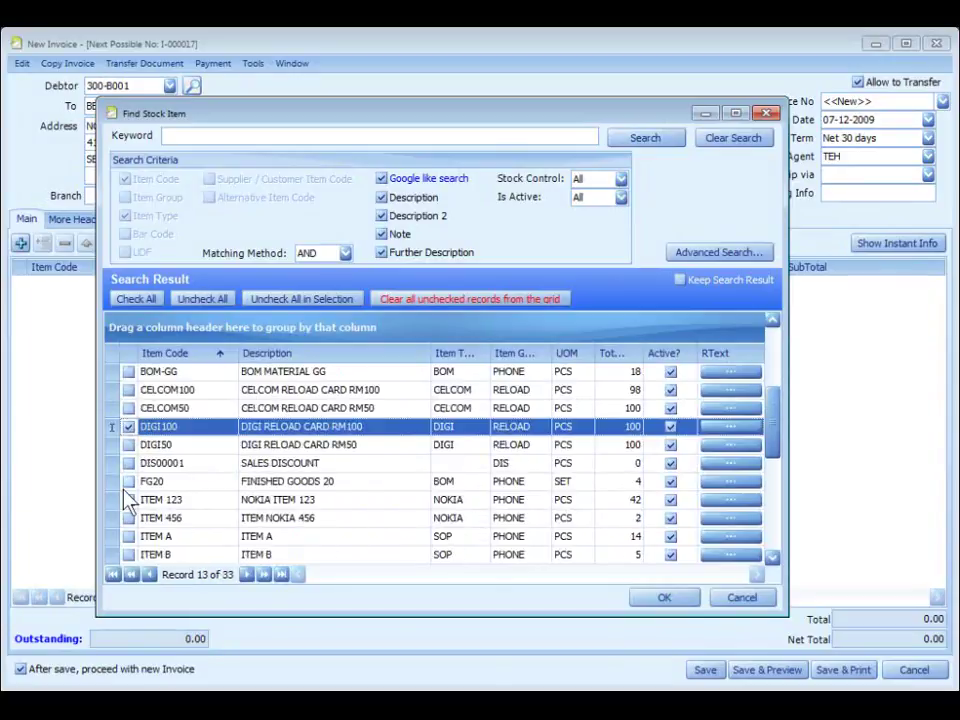
click(125, 487)
click(131, 535)
click(662, 598)
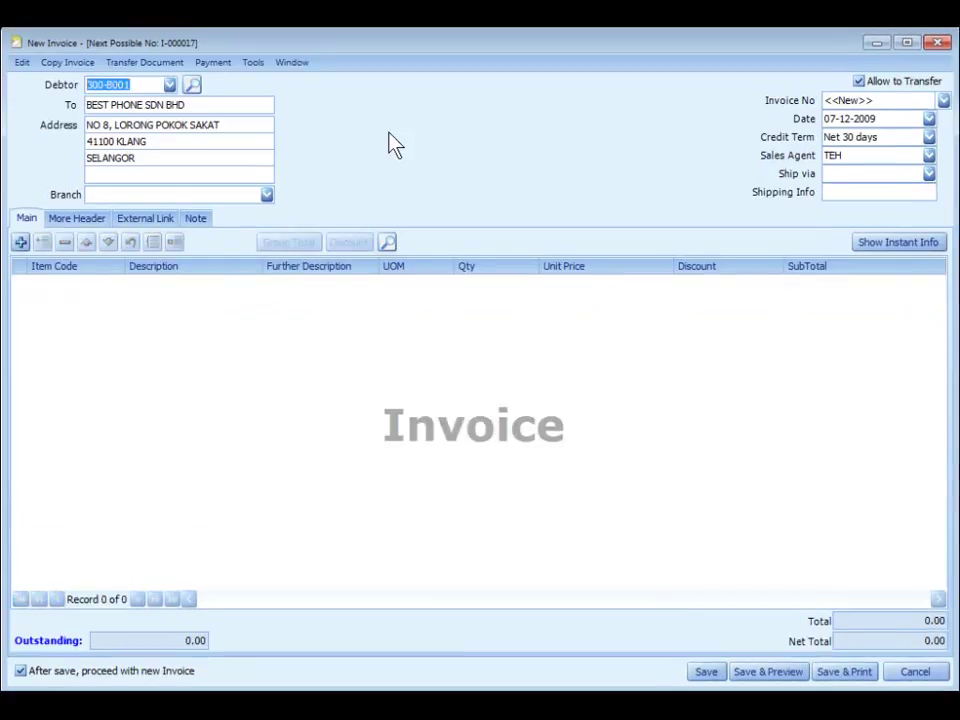
Step: Transfer delivery order DO-000008 in full, bringing in ITEM A, N8800 and S900
click(168, 63)
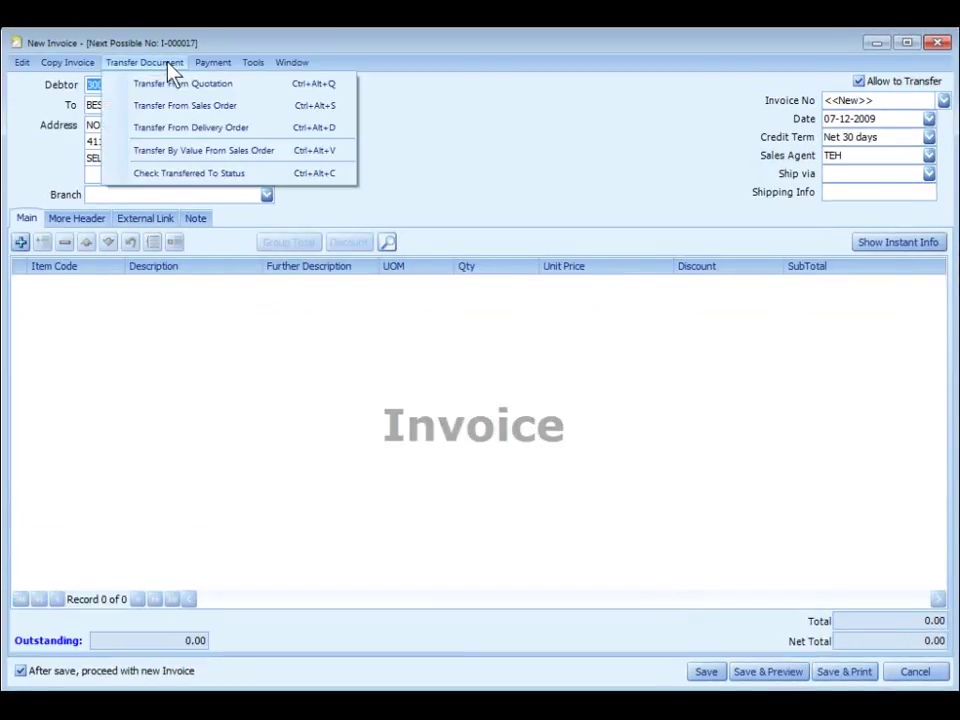
click(272, 130)
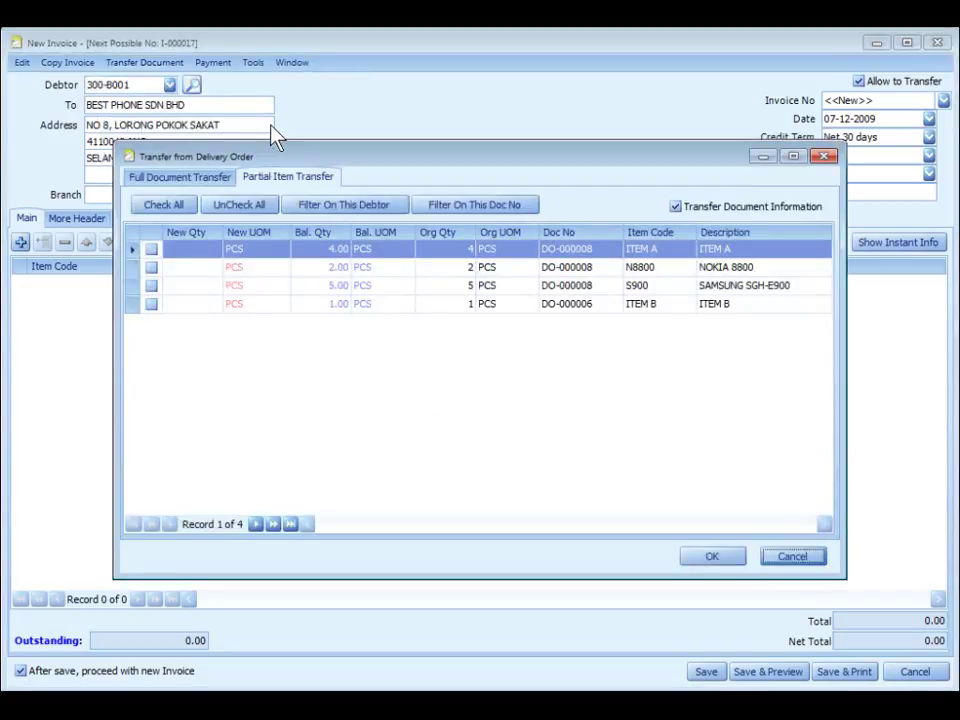
click(168, 182)
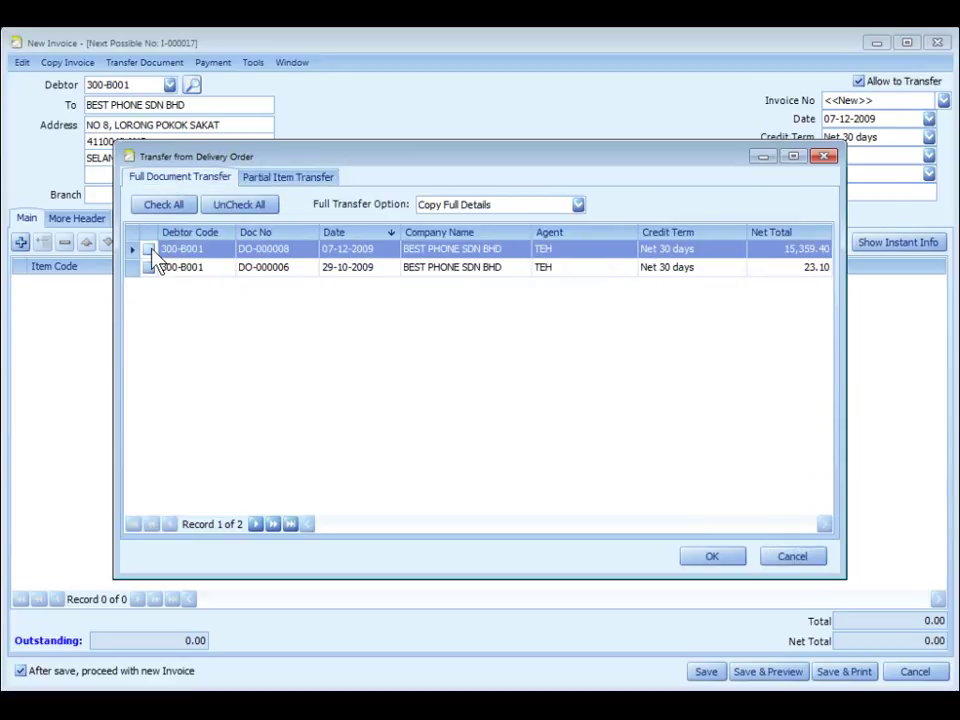
click(295, 180)
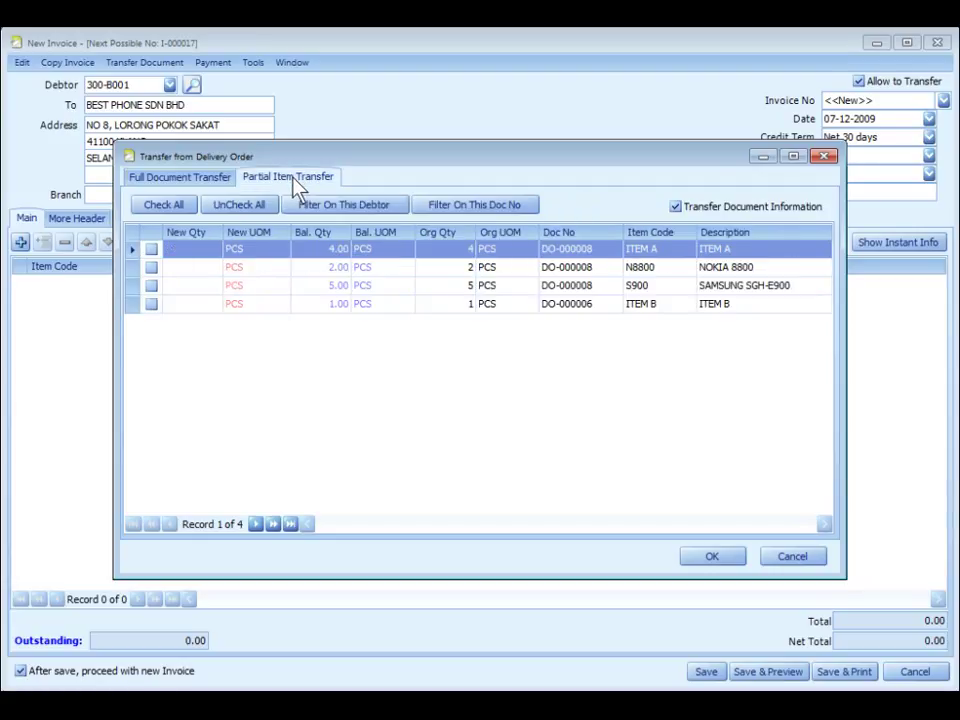
click(183, 180)
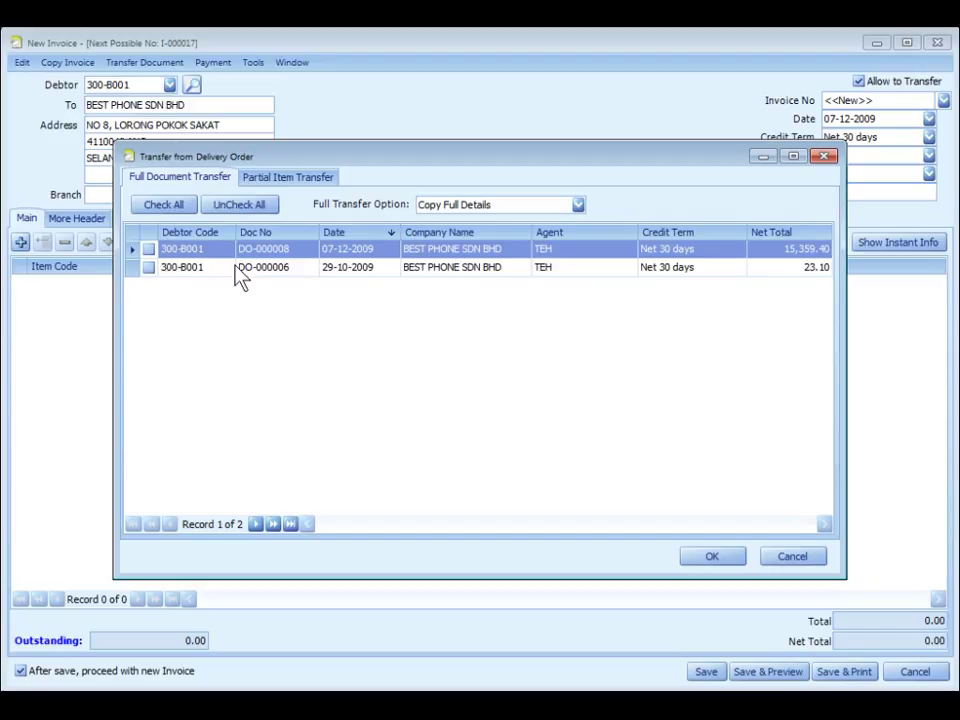
click(149, 250)
click(705, 557)
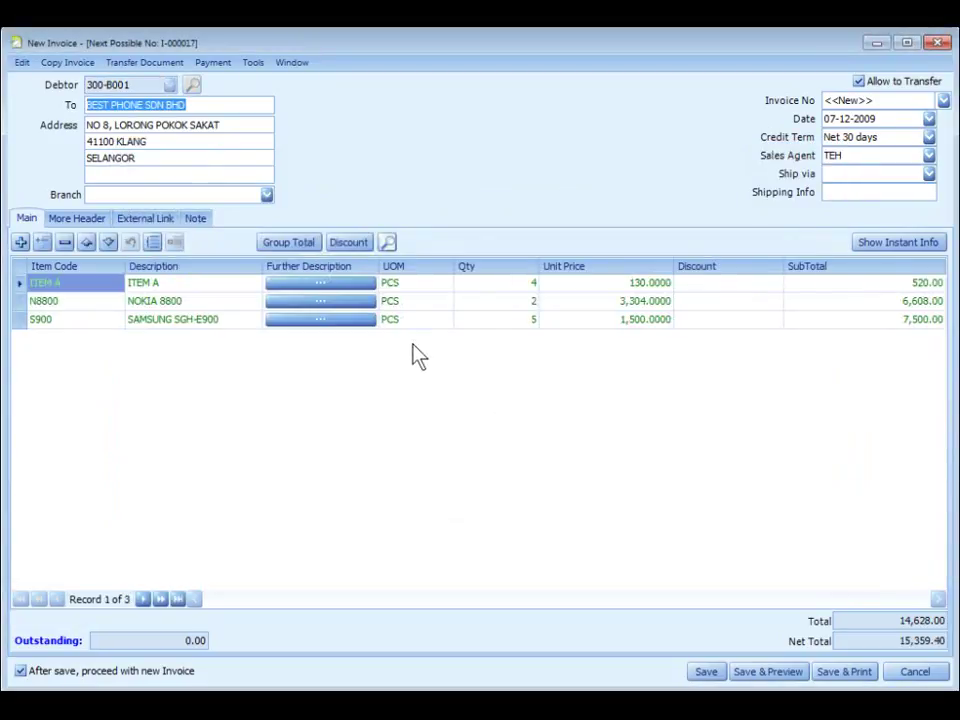
Step: Browse the Edit menu's option for copying from another invoice
click(22, 63)
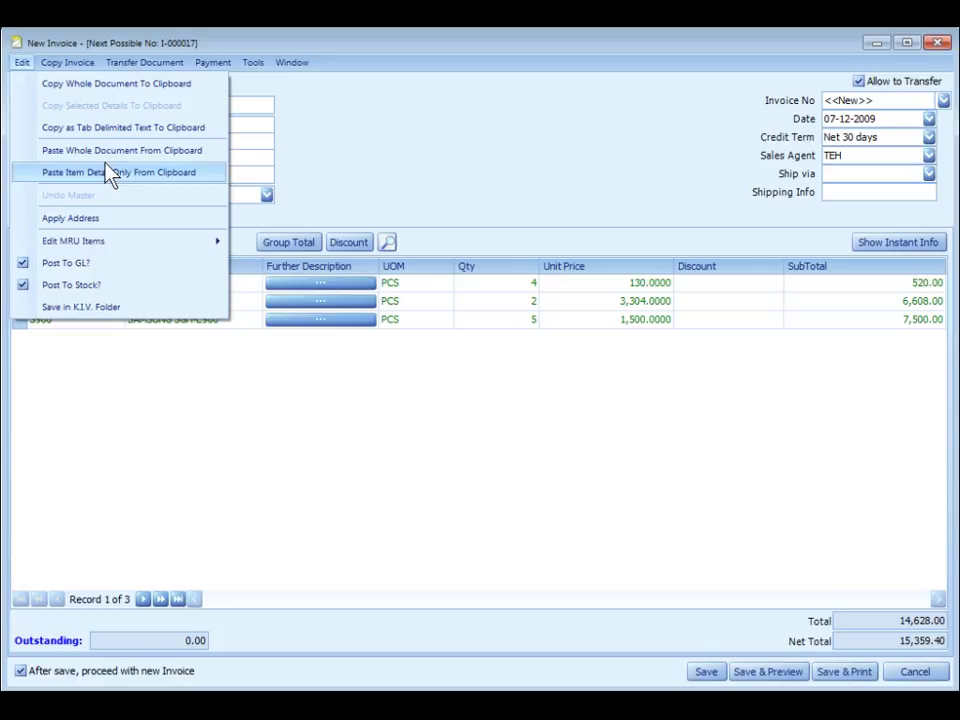
mouse_move(72, 62)
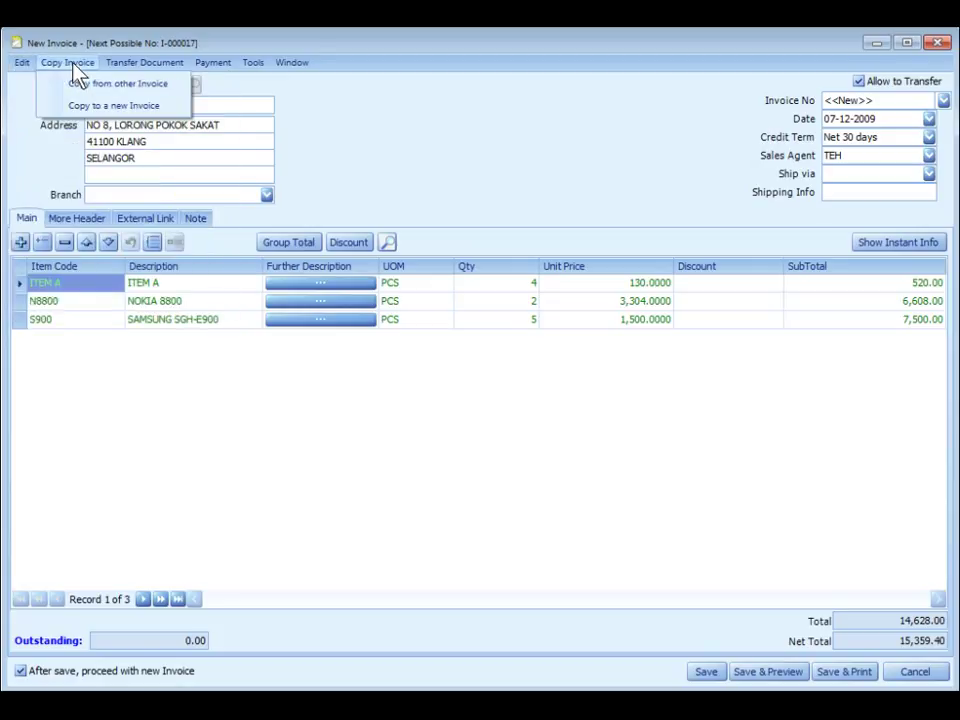
click(140, 86)
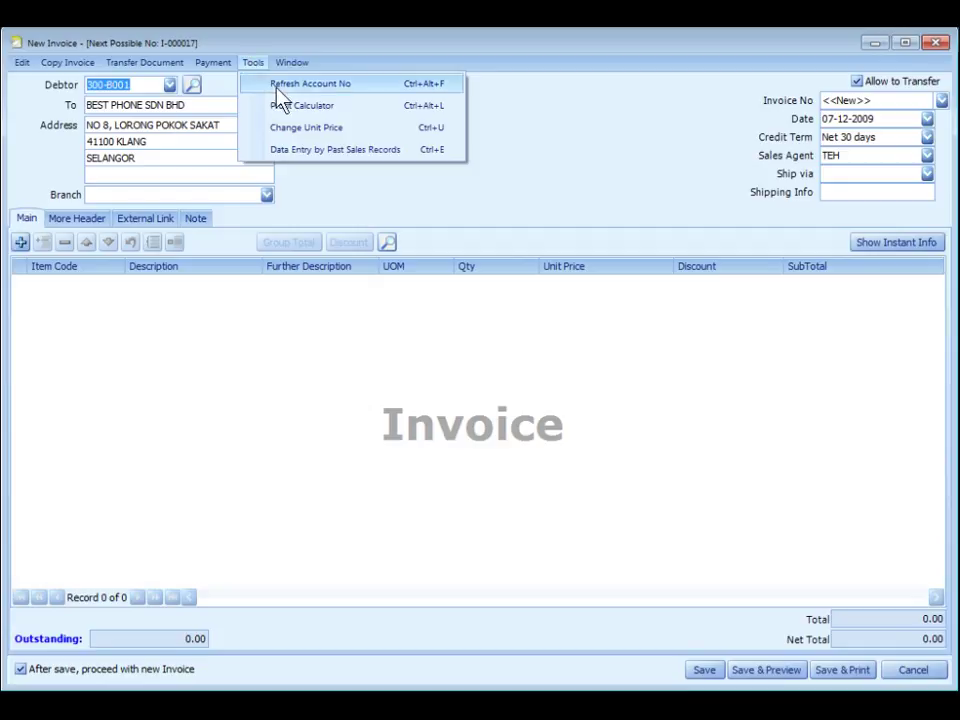
Step: From past sales records, add 5 ITEM A, 3 N80 and 4 ITEM 123 to the invoice
click(322, 152)
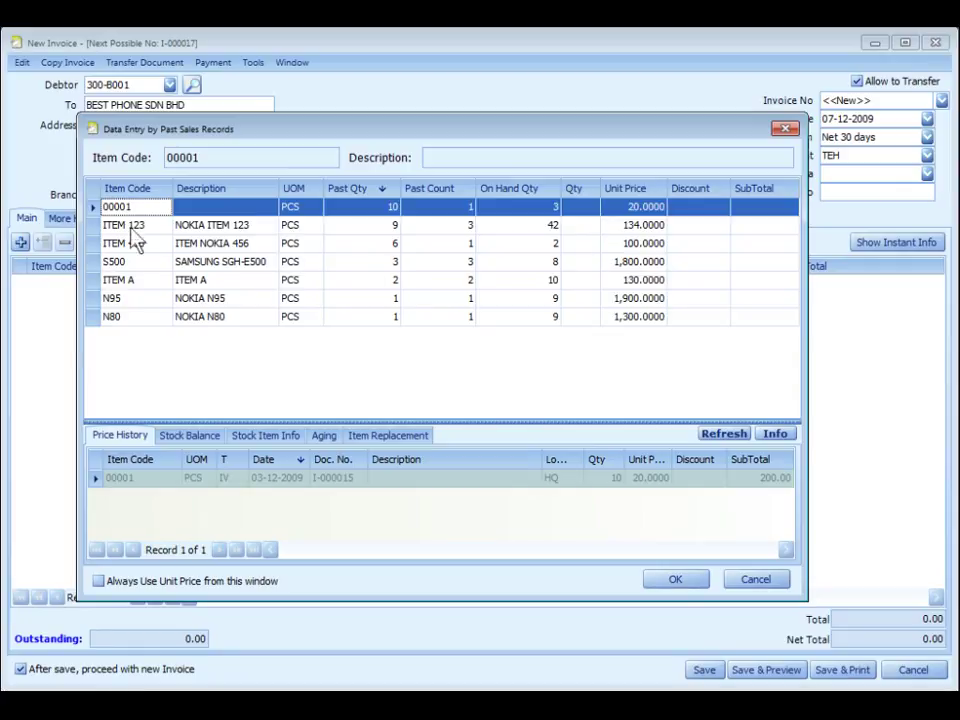
click(578, 280)
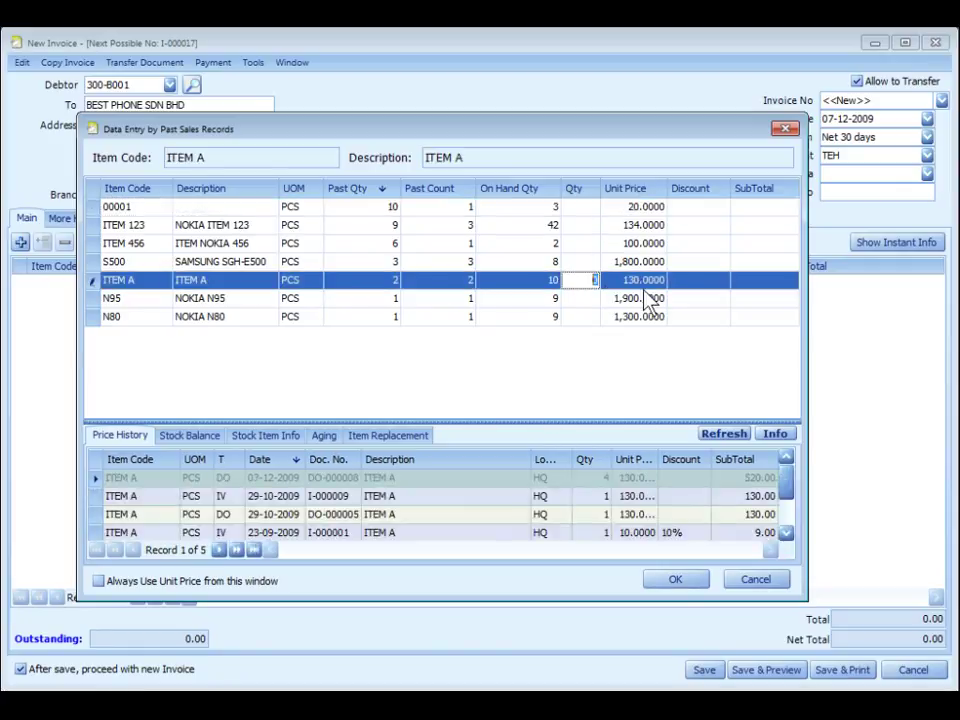
text(5)
click(586, 320)
text(3)
click(585, 226)
text(4)
click(673, 580)
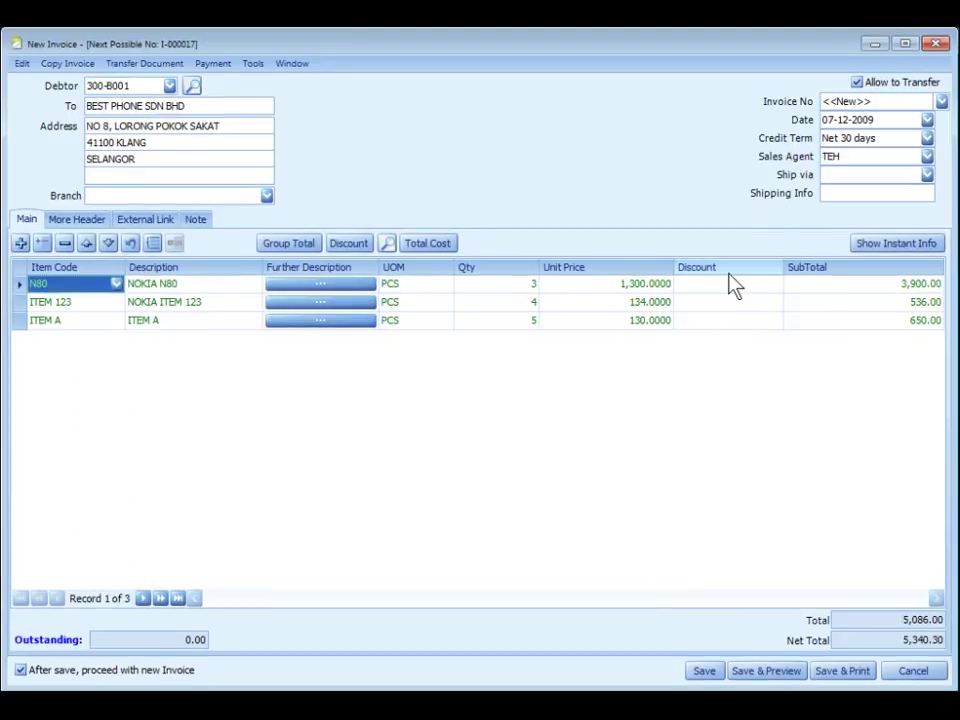
Step: Add the Discount Amount column to the item grid via the Column Chooser
click(724, 276)
right_click(737, 279)
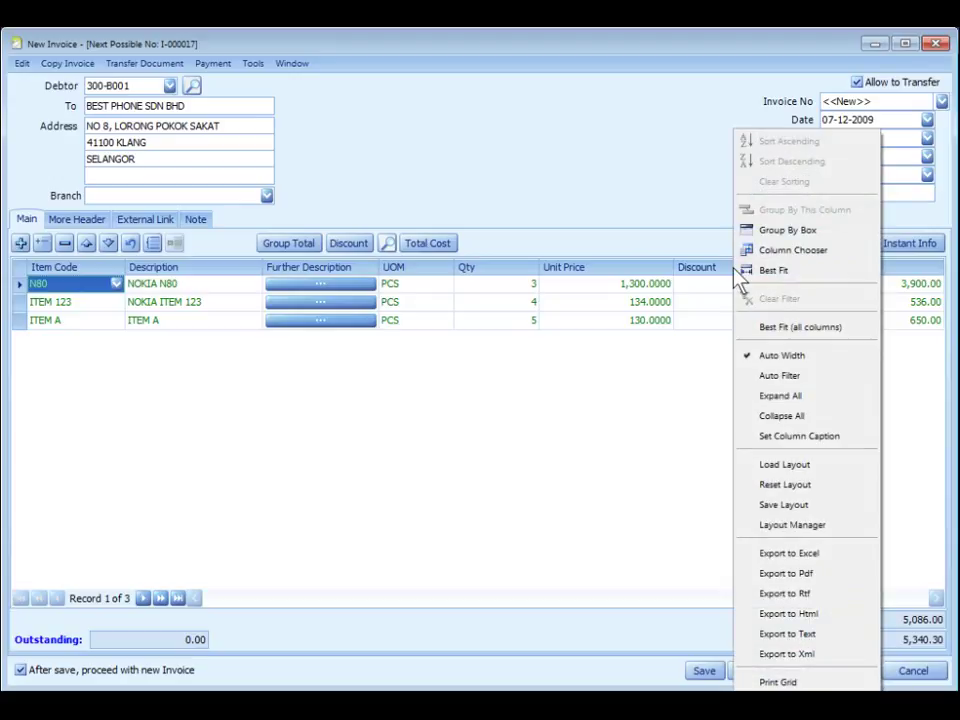
click(800, 252)
drag(790, 486, 760, 275)
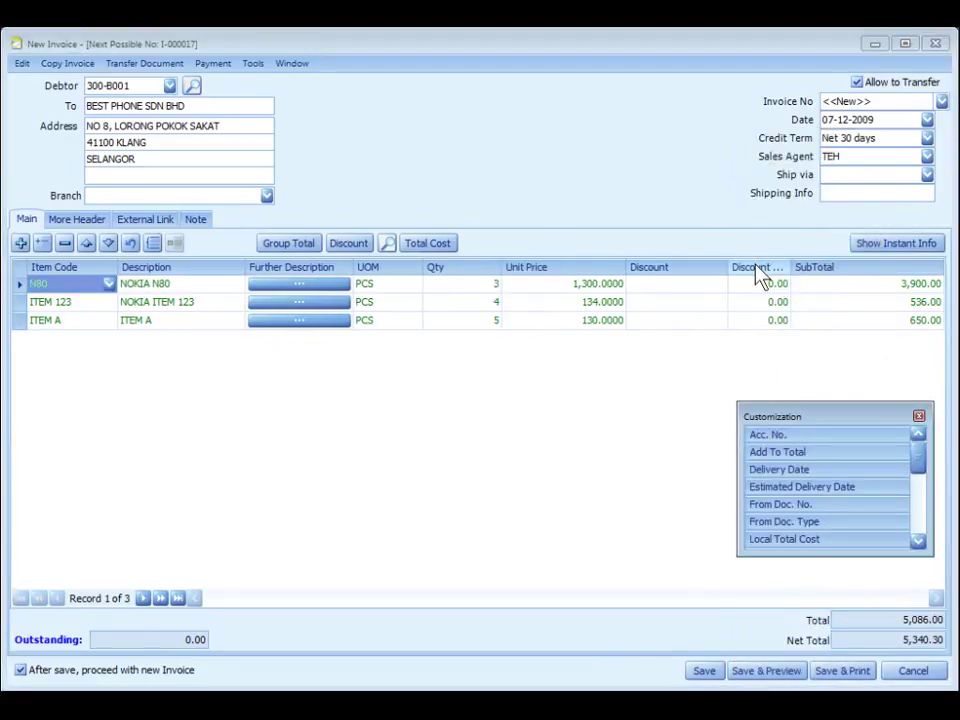
Step: Enter line discounts: 5 on N80, 5%+5%+10% on ITEM 123, 5+5% on ITEM A
click(653, 284)
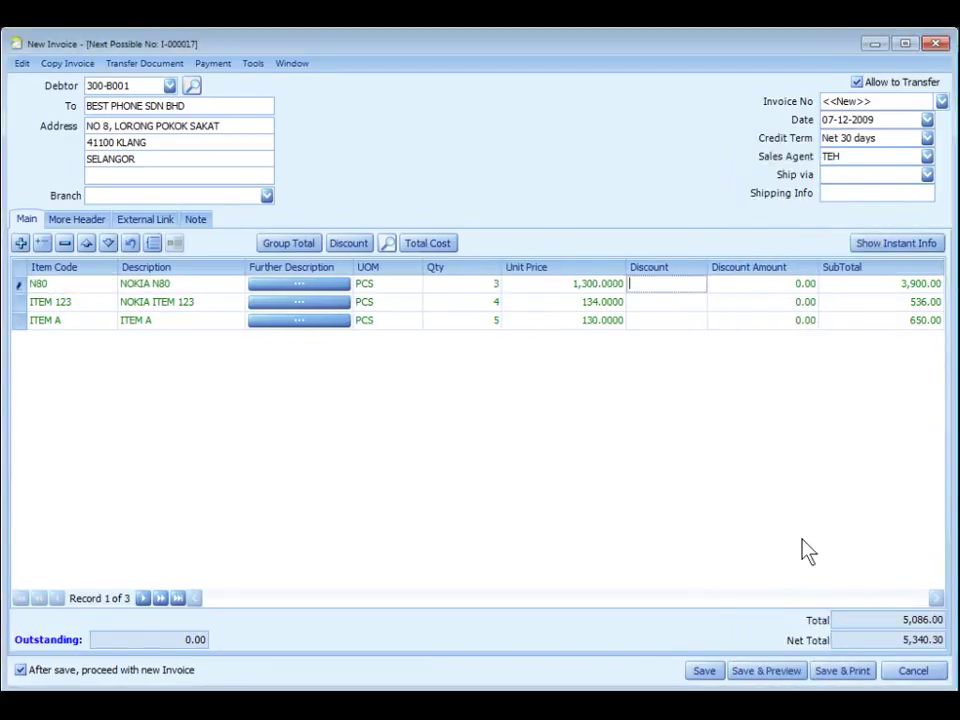
text(5)
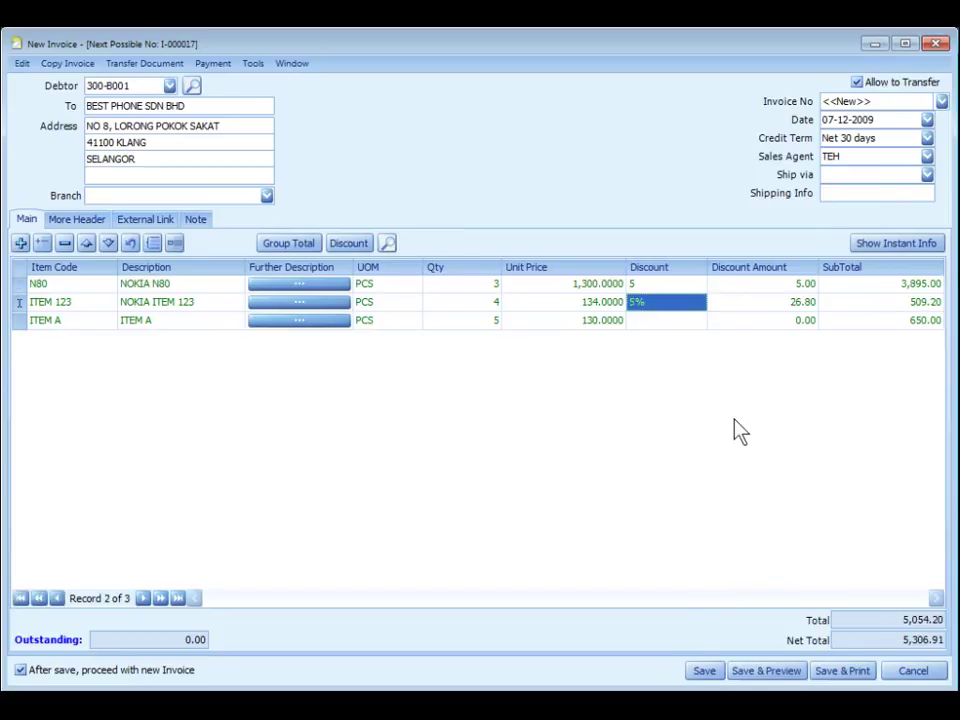
text(5%)
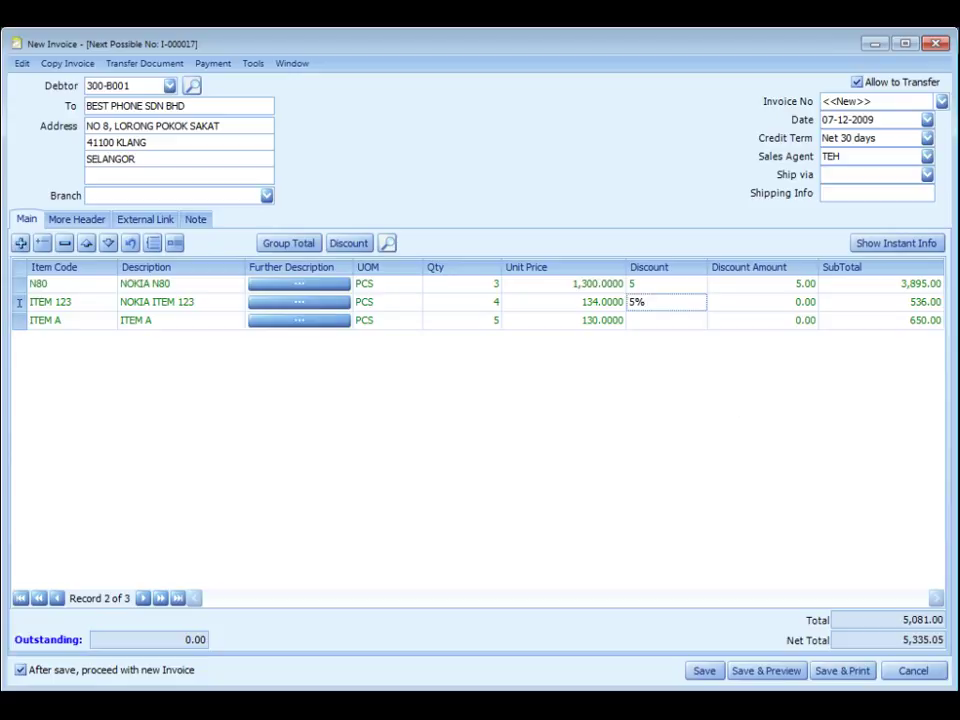
text(+)
key(BackSpace)
text(+5%)
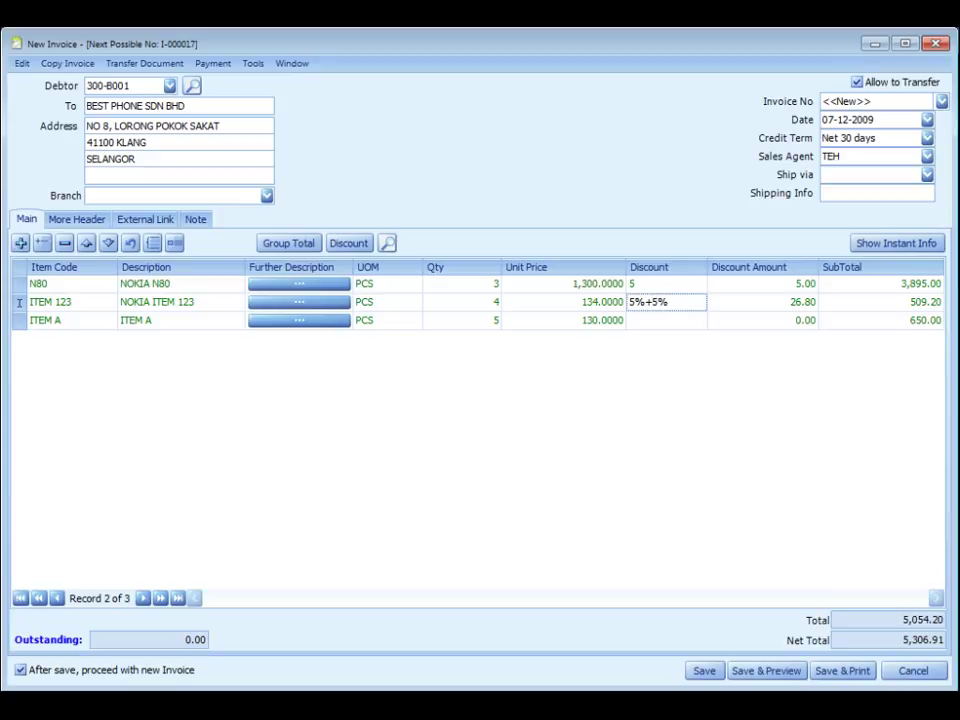
key(Return)
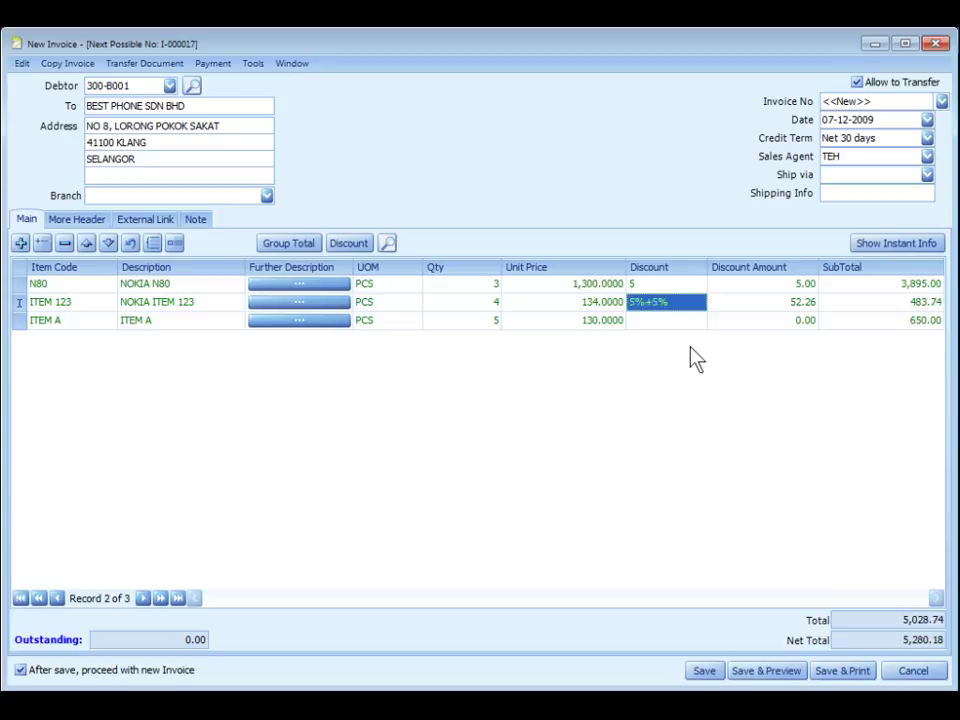
click(686, 305)
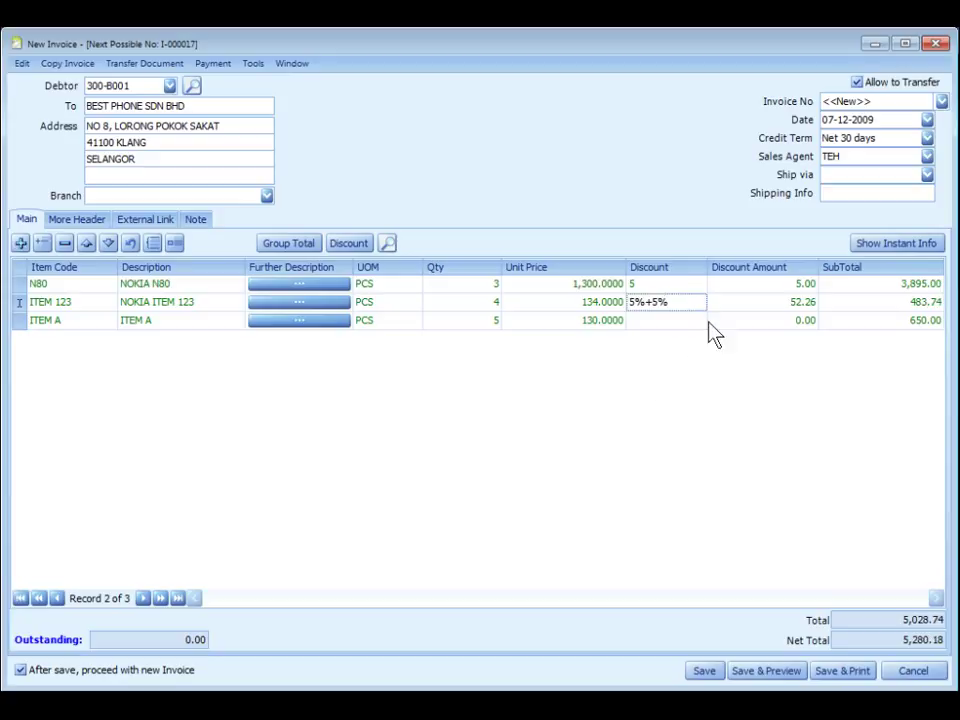
text(+10%)
key(Down)
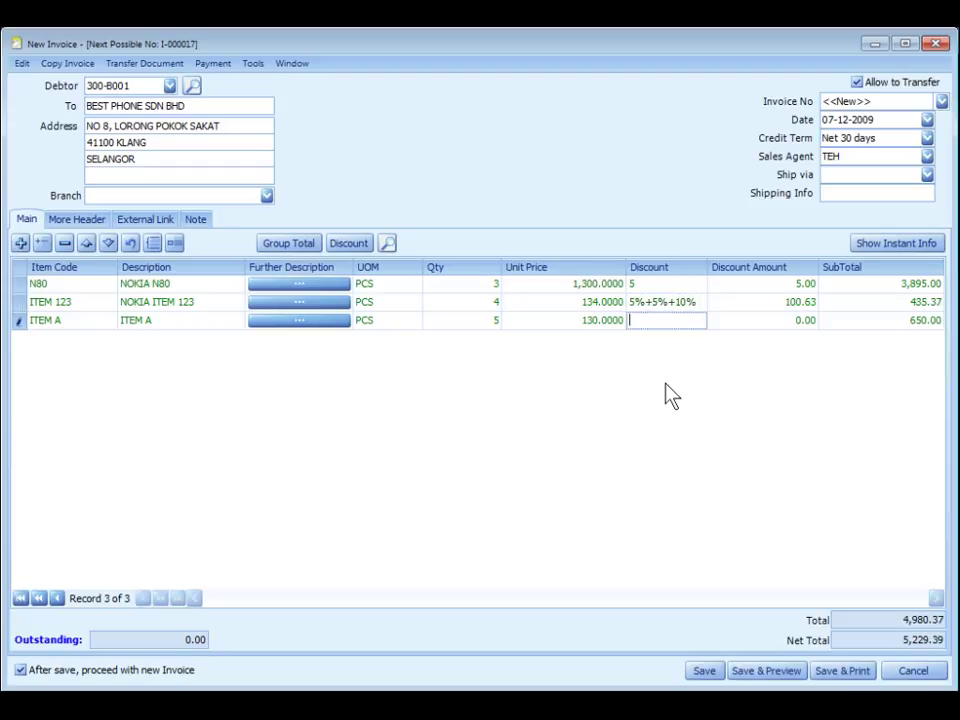
text(5+5%)
key(BackSpace)
key(BackSpace)
text(5%)
Step: Confirm ITEM A's discount and add a 5% discount to the whole invoice
click(688, 388)
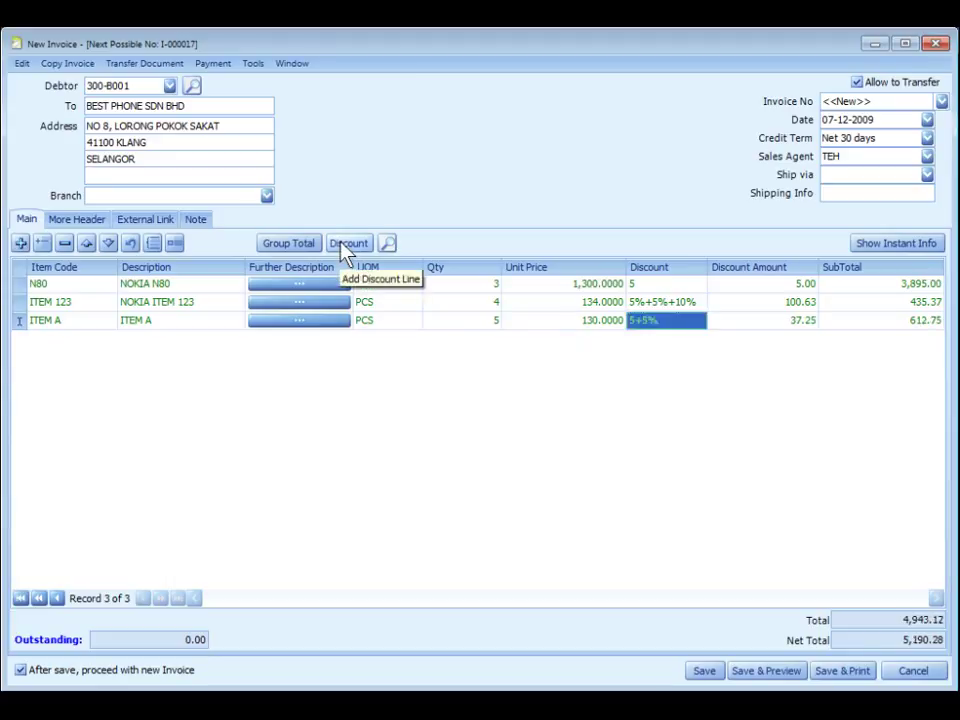
click(345, 246)
text(5)
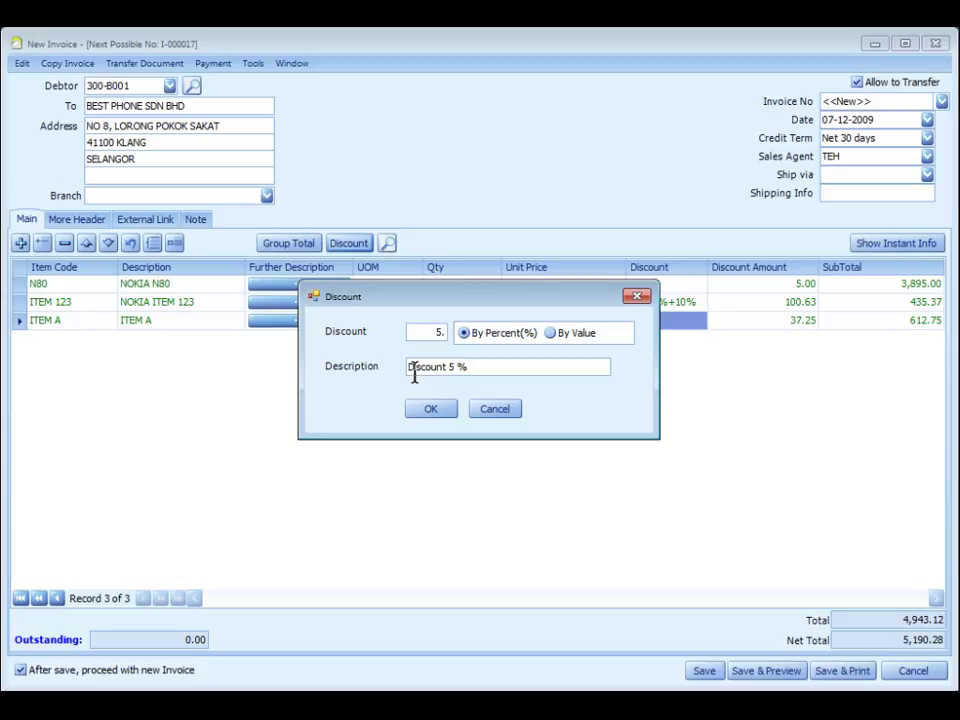
click(448, 414)
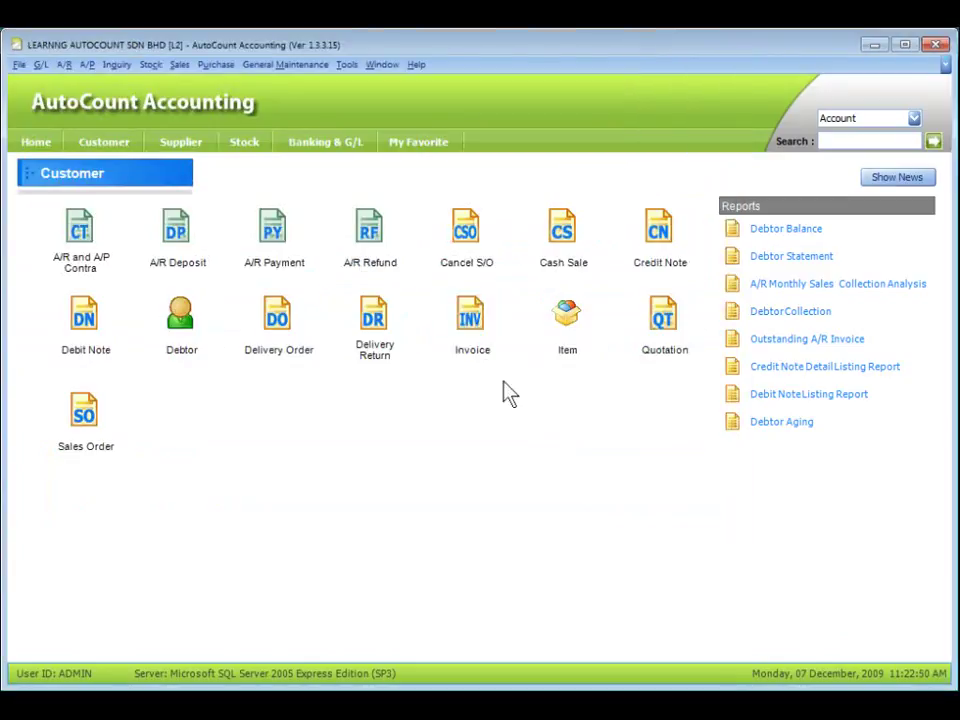
Step: Start a new invoice and drag quotation QT-000002 onto its item grid, copying CARE PHONE SDN BHD's five items
click(470, 320)
drag(568, 122, 715, 198)
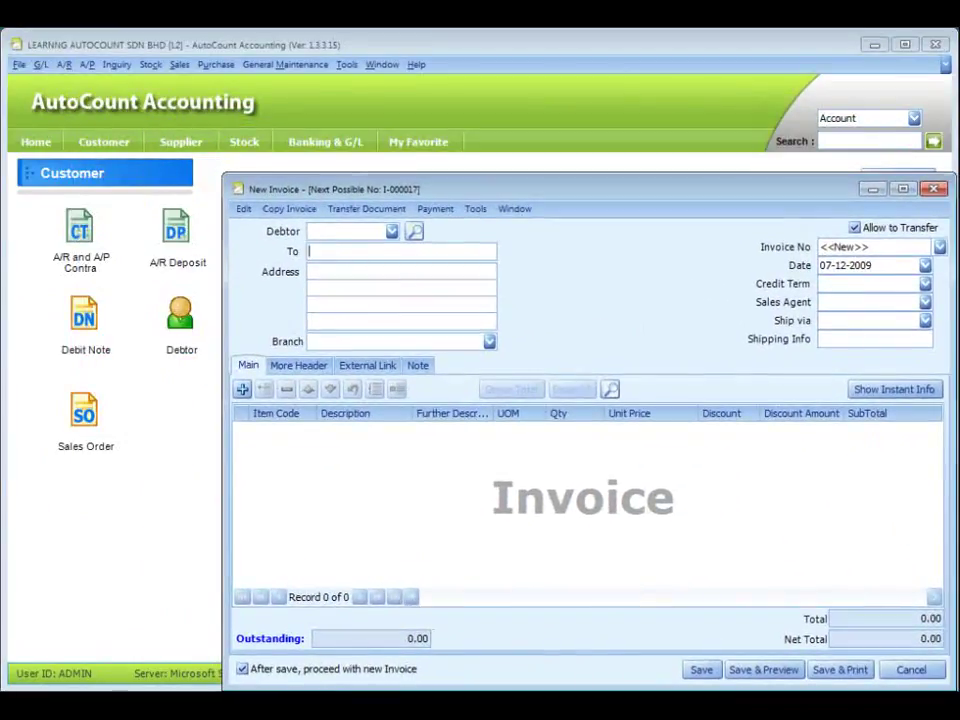
click(140, 645)
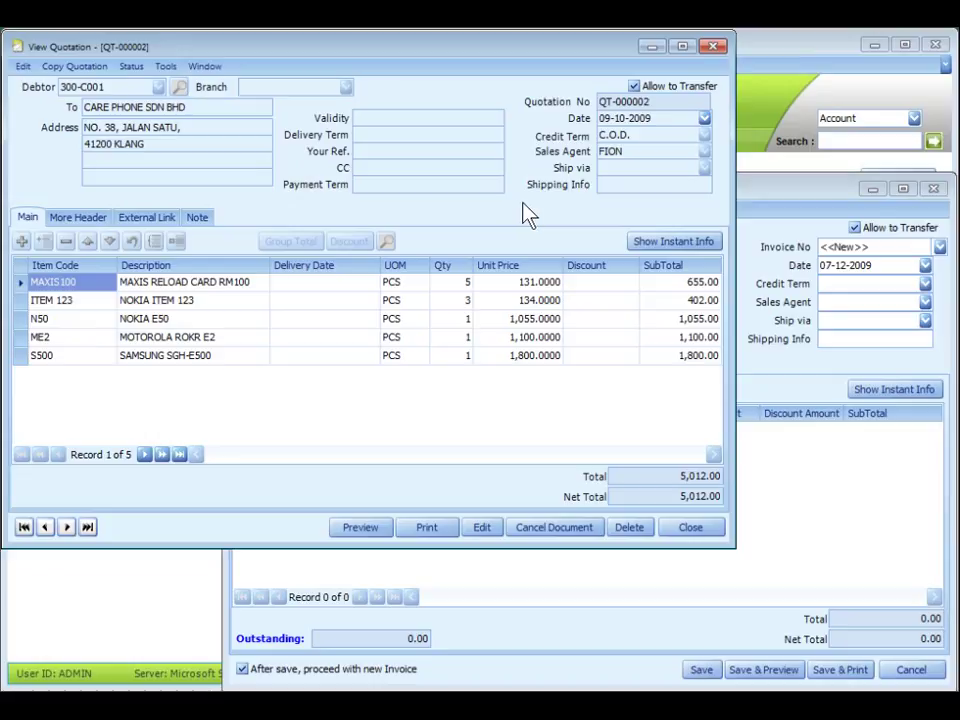
drag(528, 214, 800, 481)
click(766, 205)
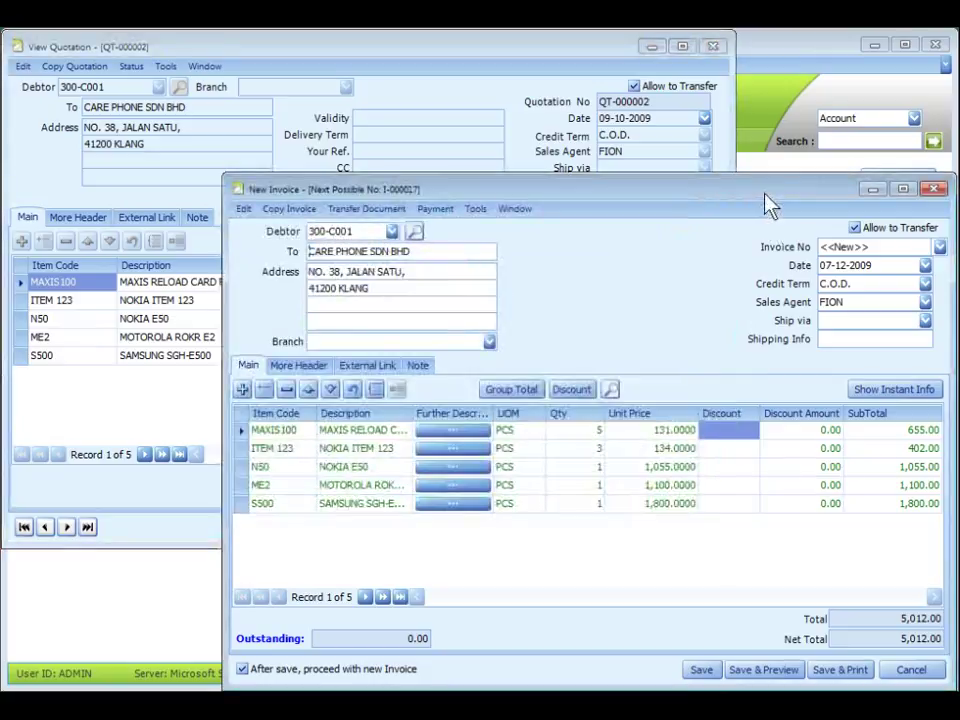